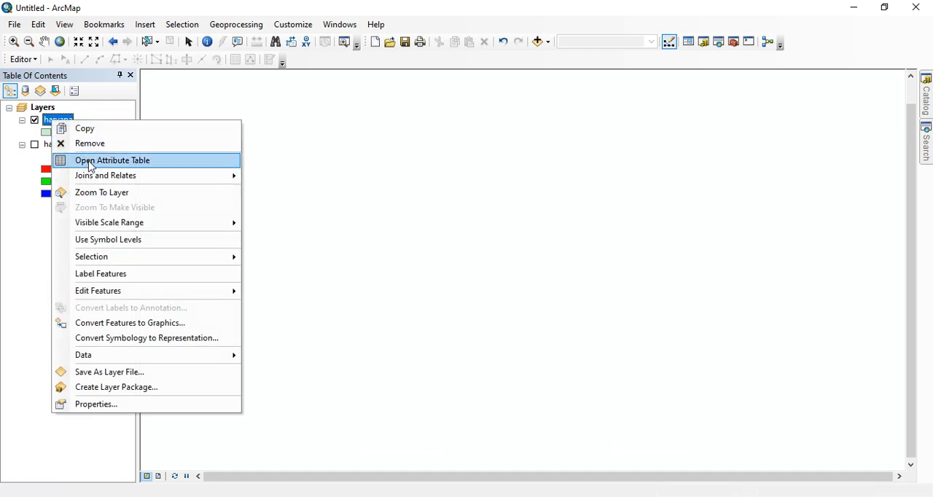
Step: Zoom the map to the haryana polygon layer and look over its outline
{"action": "left_click", "coordinate": [108, 193]}
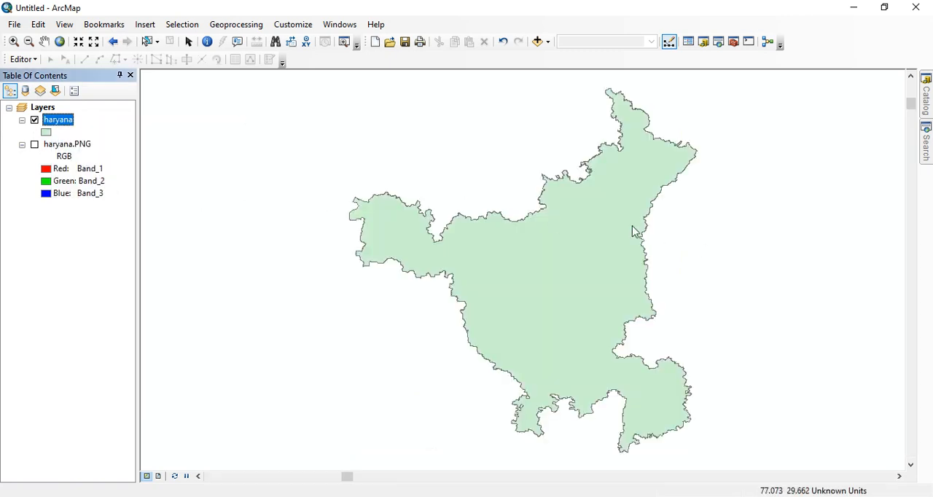
{"action": "scroll", "coordinate": [571, 197], "scroll_direction": "down", "scroll_amount": 3}
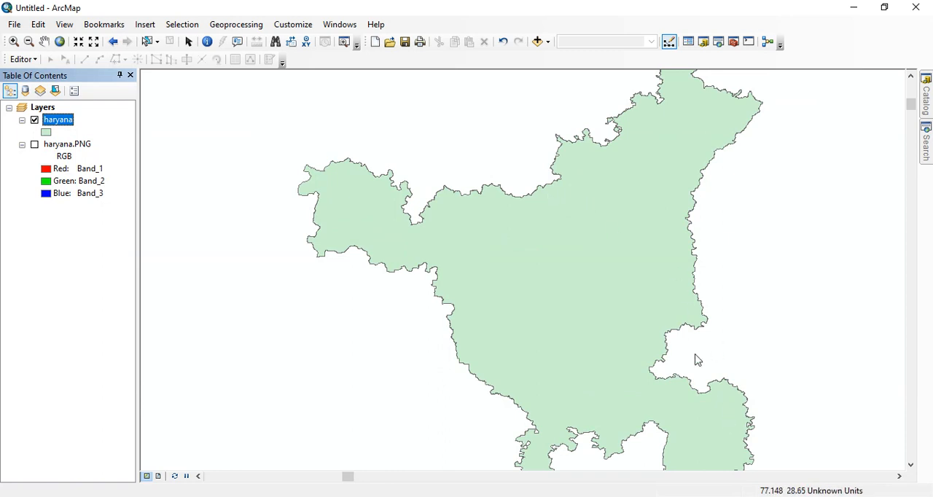
{"action": "scroll", "coordinate": [591, 200], "scroll_direction": "up", "scroll_amount": 1}
{"action": "scroll", "coordinate": [600, 196], "scroll_direction": "down", "scroll_amount": 1}
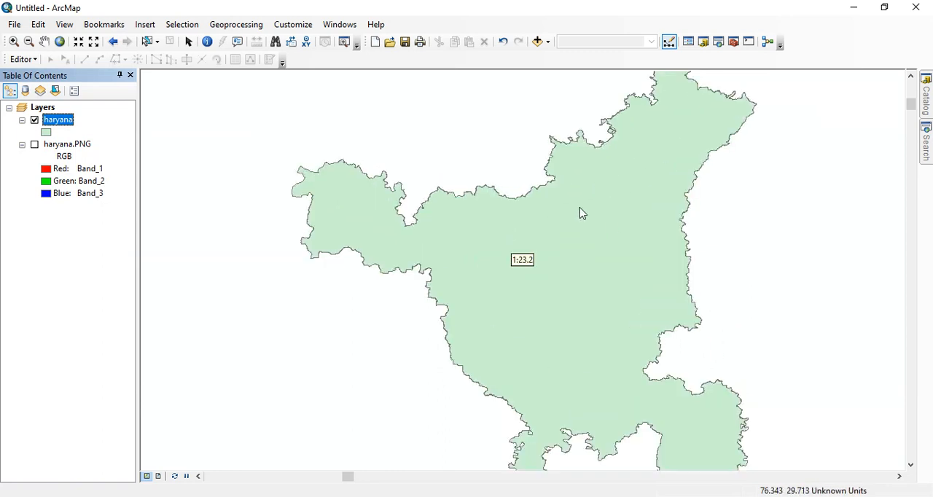
Step: Hide the haryana polygon layer, display the haryana.PNG raster and zoom the map to its extent
{"action": "left_click", "coordinate": [34, 121]}
{"action": "left_click", "coordinate": [34, 144]}
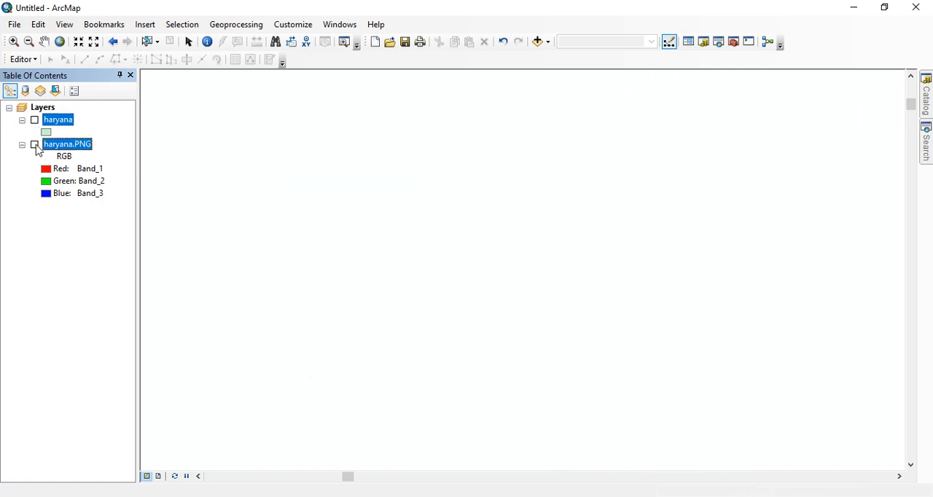
{"action": "right_click", "coordinate": [59, 145]}
{"action": "left_click", "coordinate": [106, 219]}
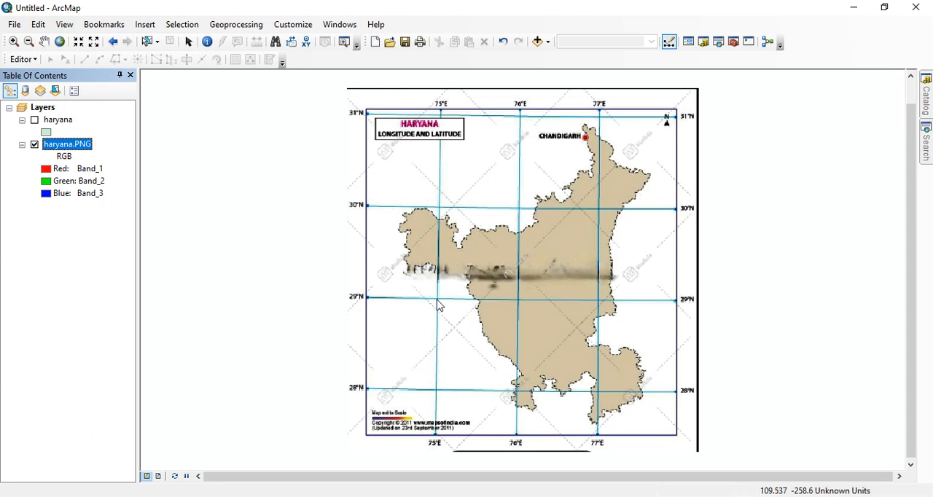
{"action": "left_click", "coordinate": [44, 42]}
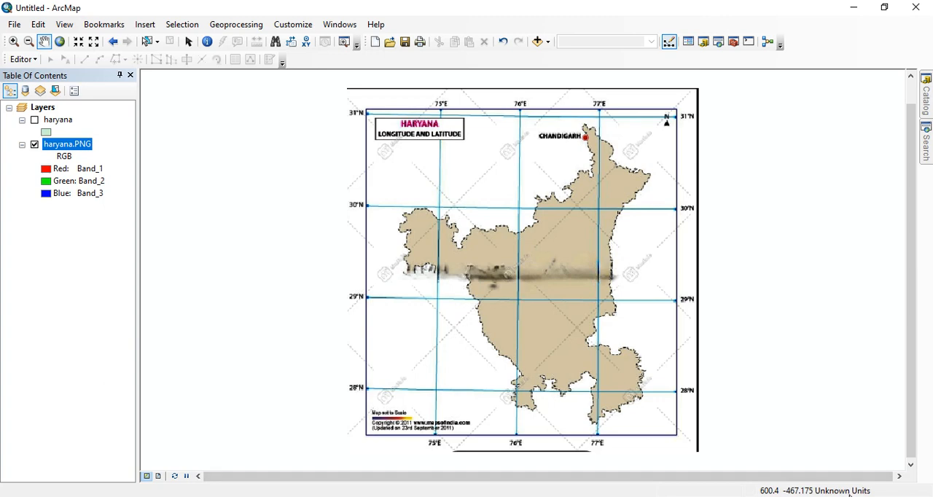
Step: Set the data frame's coordinate system to the World geographic coordinate system WGS 1984
{"action": "right_click", "coordinate": [755, 175]}
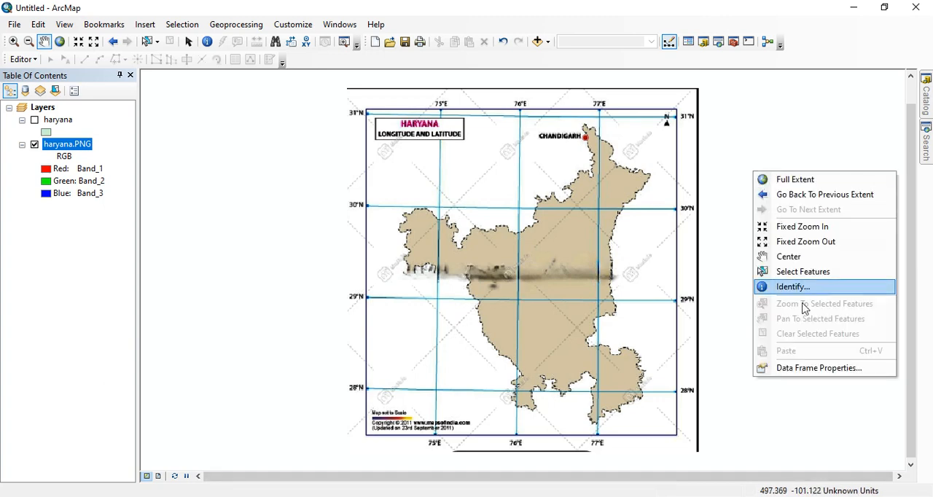
{"action": "left_click", "coordinate": [798, 370]}
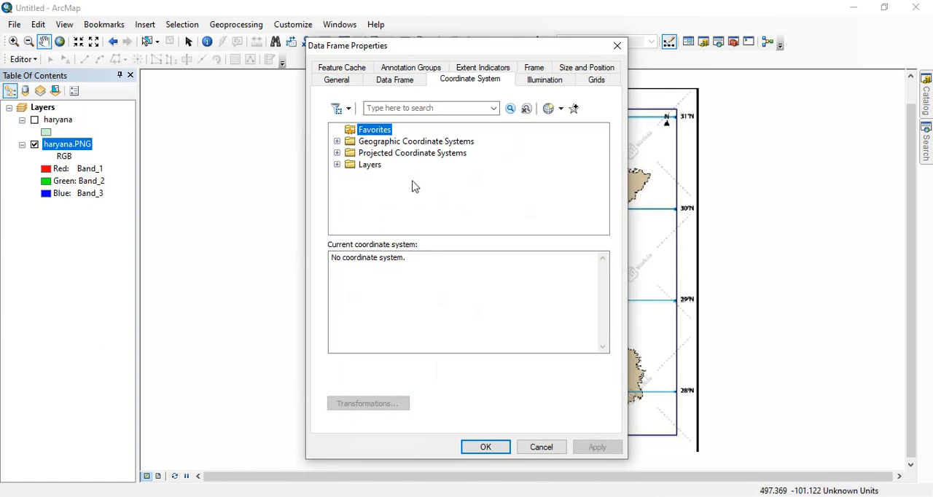
{"action": "left_click", "coordinate": [337, 141]}
{"action": "scroll", "coordinate": [427, 159], "scroll_direction": "down", "scroll_amount": 3}
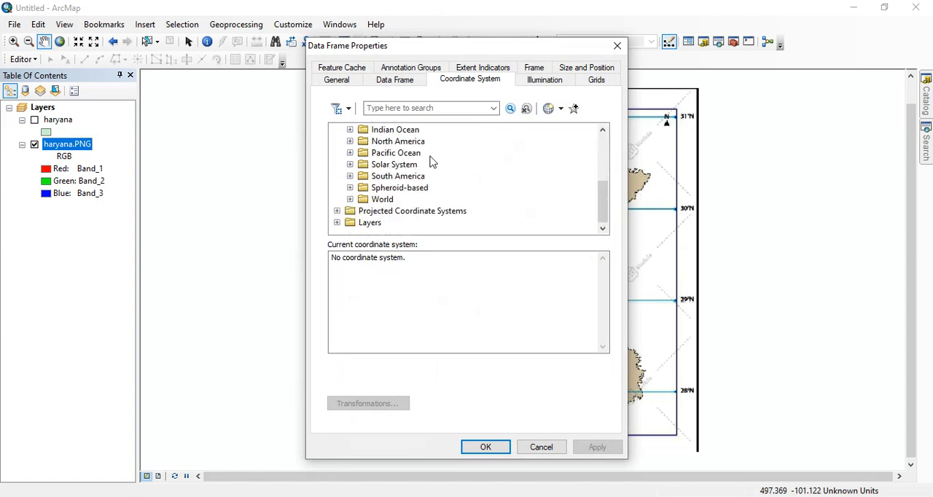
{"action": "left_click", "coordinate": [350, 199]}
{"action": "scroll", "coordinate": [427, 171], "scroll_direction": "down", "scroll_amount": 3}
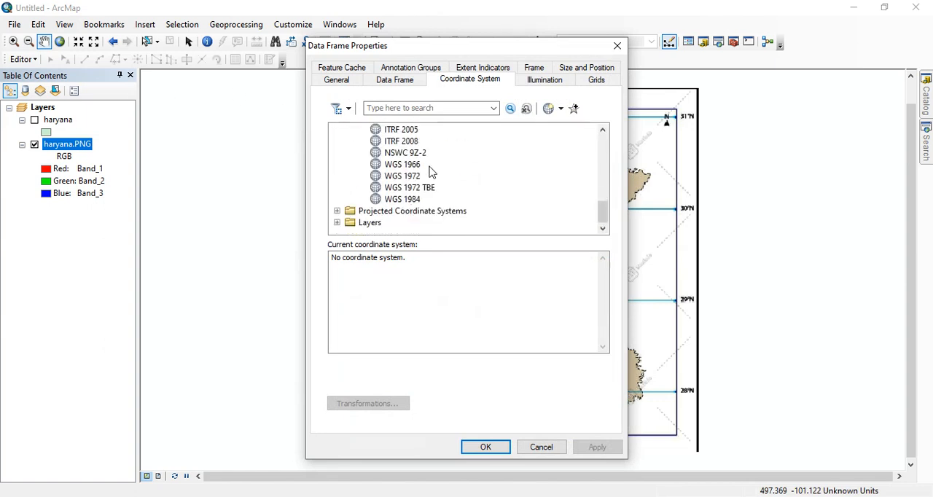
{"action": "left_click", "coordinate": [401, 201]}
{"action": "left_click", "coordinate": [482, 446]}
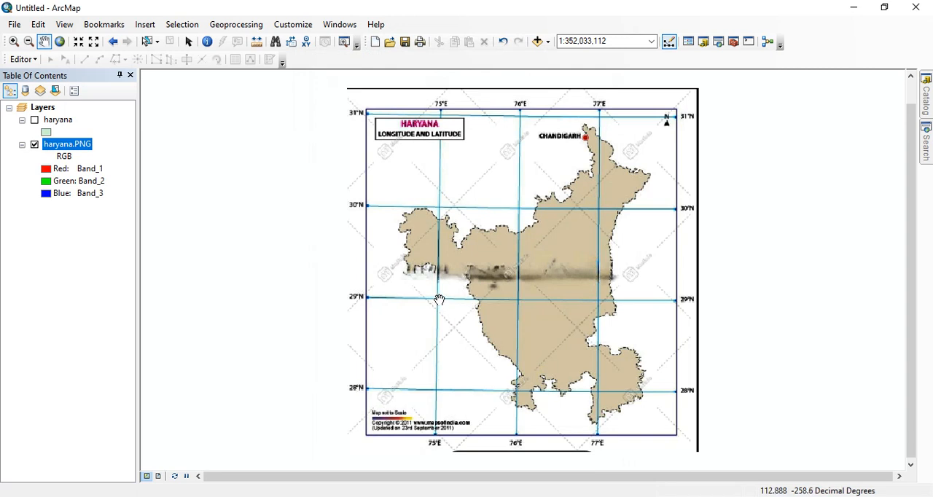
Step: Display the Georeferencing toolbar
{"action": "scroll", "coordinate": [438, 300], "scroll_direction": "up", "scroll_amount": 1}
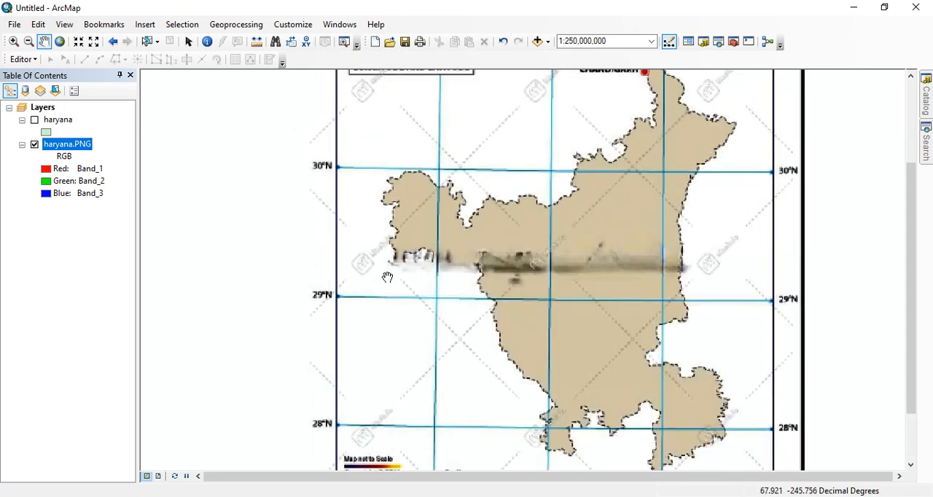
{"action": "scroll", "coordinate": [387, 277], "scroll_direction": "down", "scroll_amount": 1}
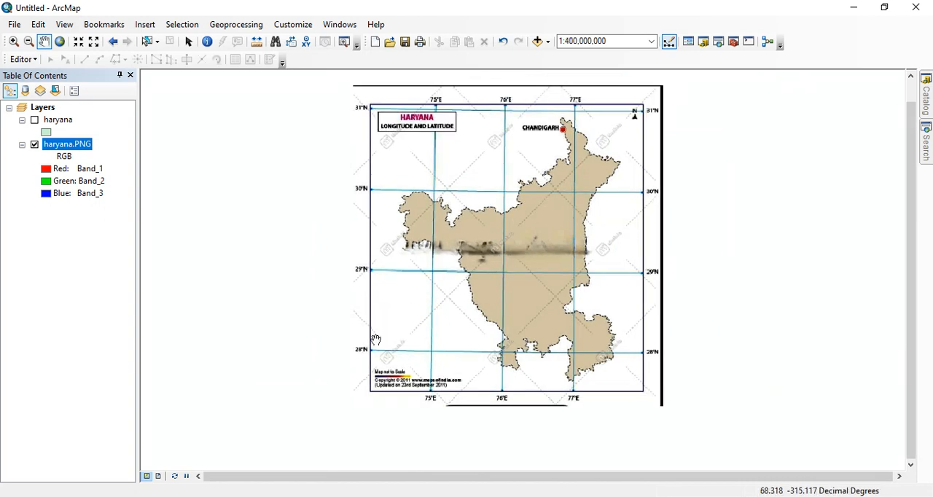
{"action": "right_click", "coordinate": [806, 48]}
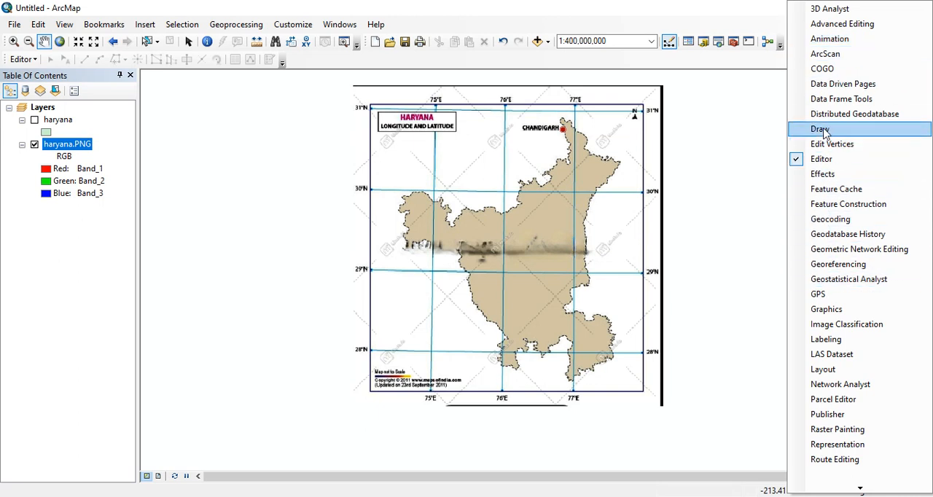
{"action": "left_click", "coordinate": [851, 267]}
Step: Place the first georeferencing control point on the haryana.PNG intersection of the 75°E and 29°N grid lines
{"action": "scroll", "coordinate": [519, 271], "scroll_direction": "up", "scroll_amount": 1}
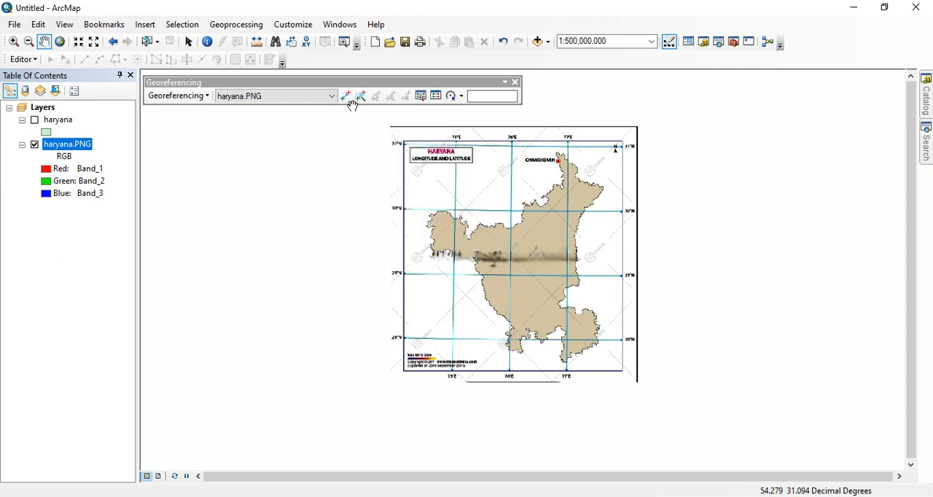
{"action": "scroll", "coordinate": [536, 189], "scroll_direction": "down", "scroll_amount": 1}
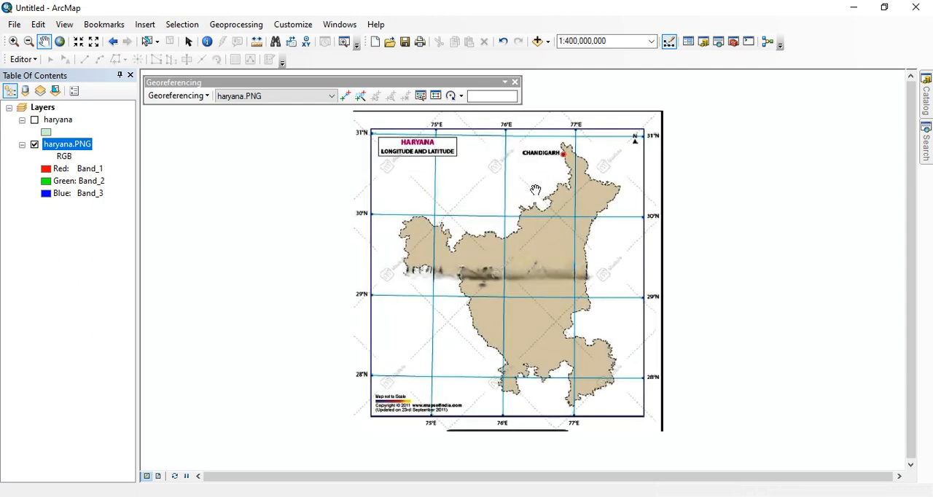
{"action": "scroll", "coordinate": [536, 190], "scroll_direction": "down", "scroll_amount": 1}
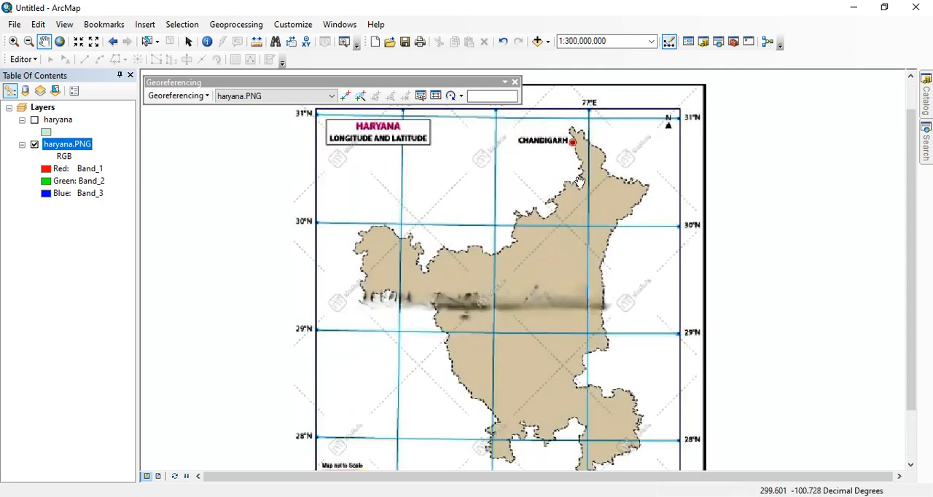
{"action": "scroll", "coordinate": [579, 182], "scroll_direction": "up", "scroll_amount": 1}
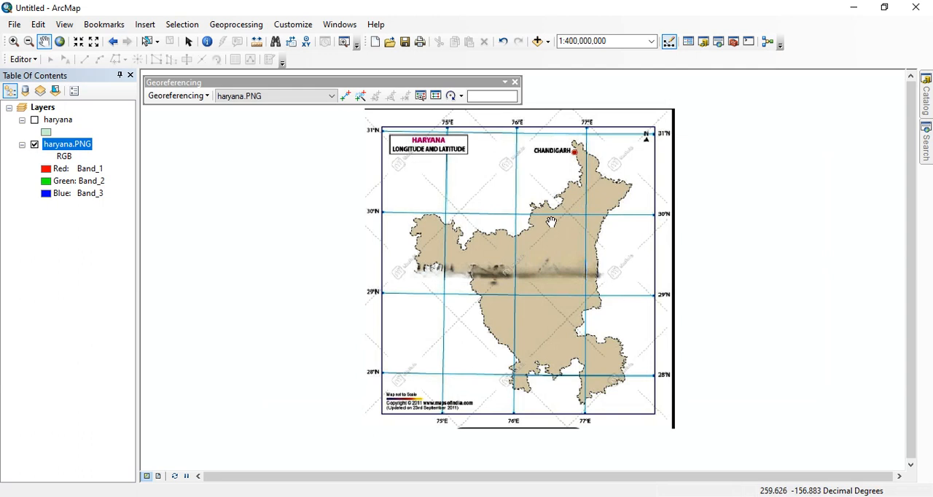
{"action": "left_click", "coordinate": [346, 97]}
{"action": "scroll", "coordinate": [436, 334], "scroll_direction": "down", "scroll_amount": 2}
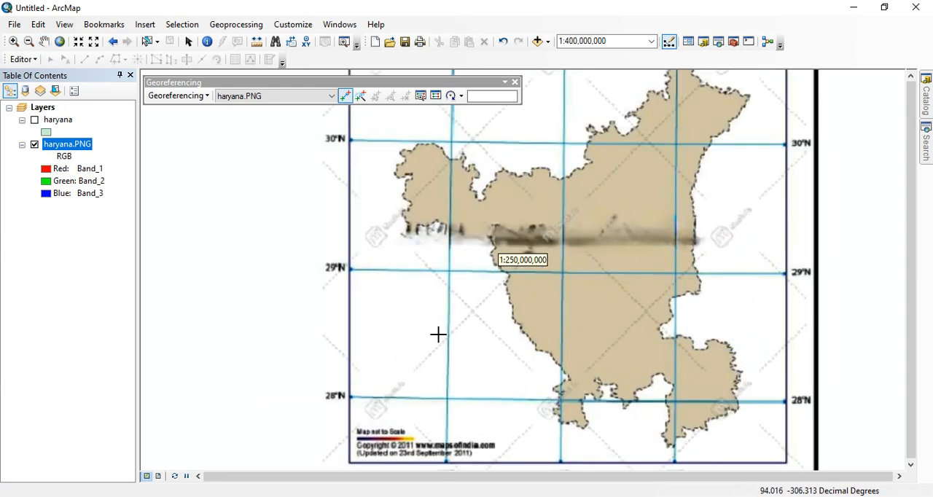
{"action": "scroll", "coordinate": [445, 314], "scroll_direction": "up", "scroll_amount": 1}
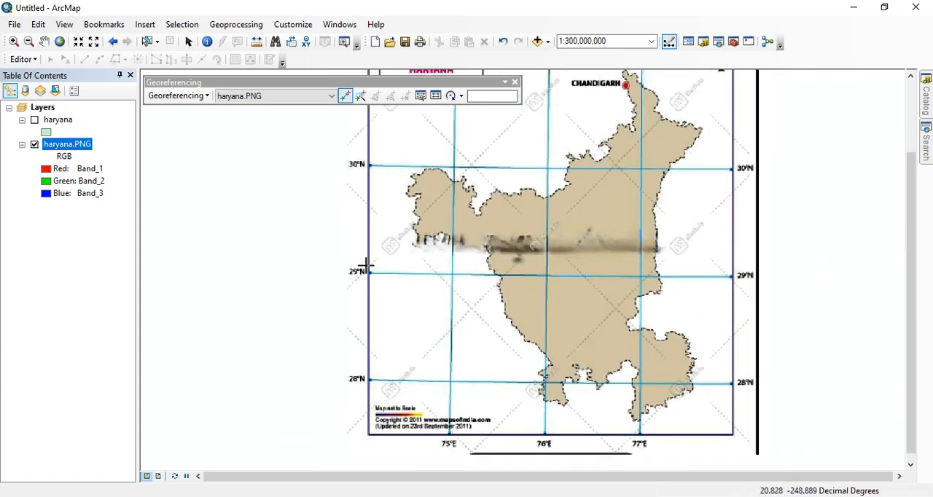
{"action": "scroll", "coordinate": [375, 269], "scroll_direction": "down", "scroll_amount": 1}
{"action": "scroll", "coordinate": [388, 257], "scroll_direction": "up", "scroll_amount": 1}
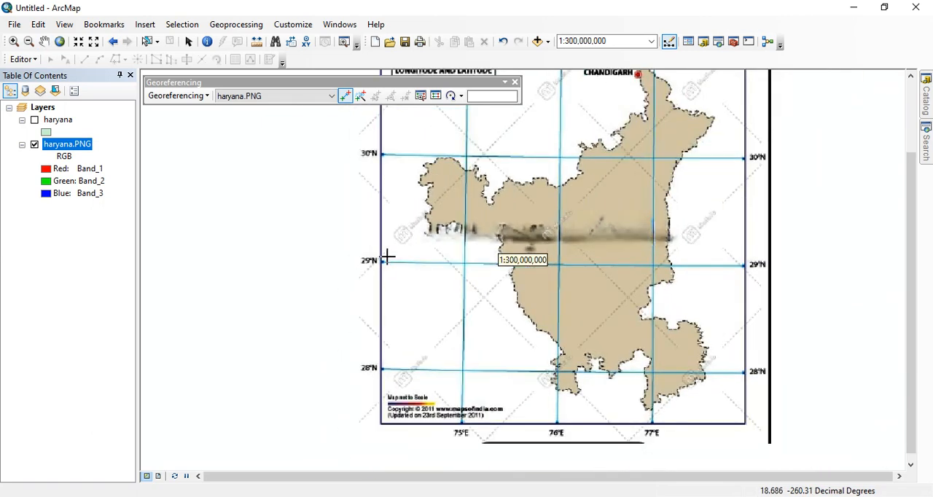
{"action": "scroll", "coordinate": [455, 264], "scroll_direction": "down", "scroll_amount": 1}
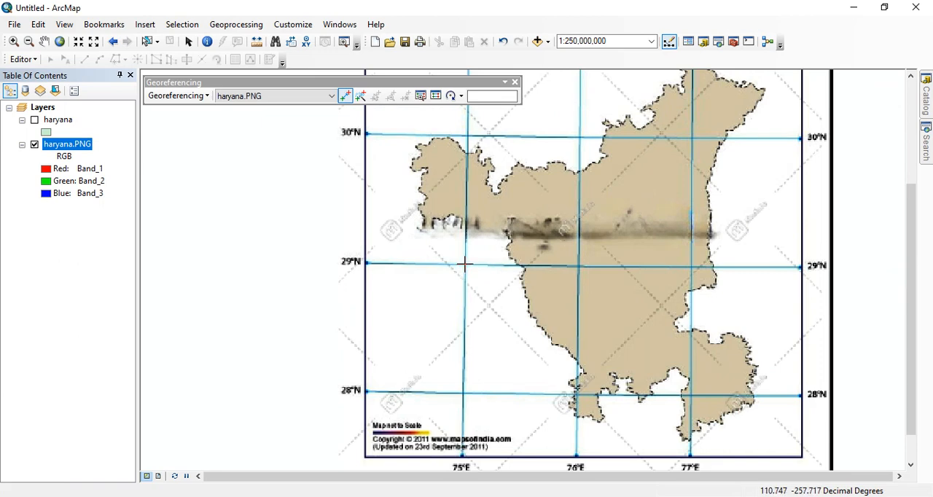
{"action": "scroll", "coordinate": [465, 266], "scroll_direction": "down", "scroll_amount": 3}
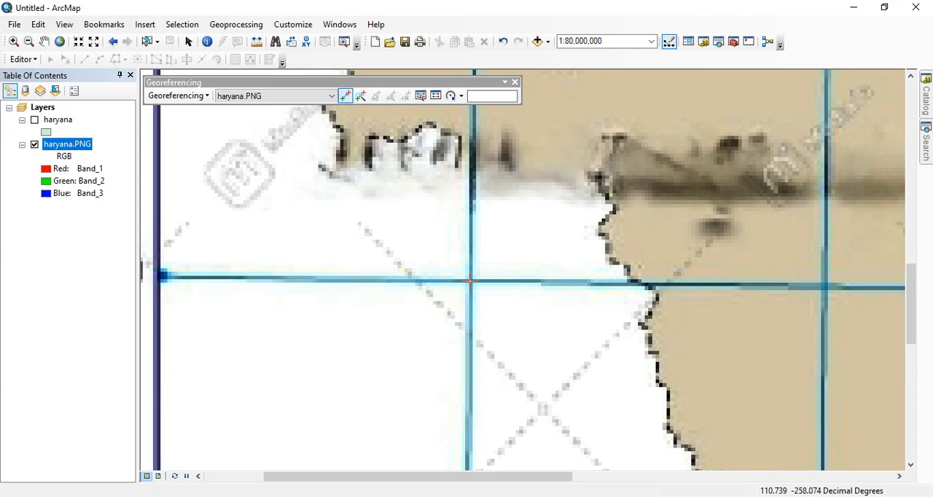
{"action": "left_click", "coordinate": [470, 281]}
Step: Assign the first control point the map coordinates X 75 and Y 29
{"action": "right_click", "coordinate": [471, 284]}
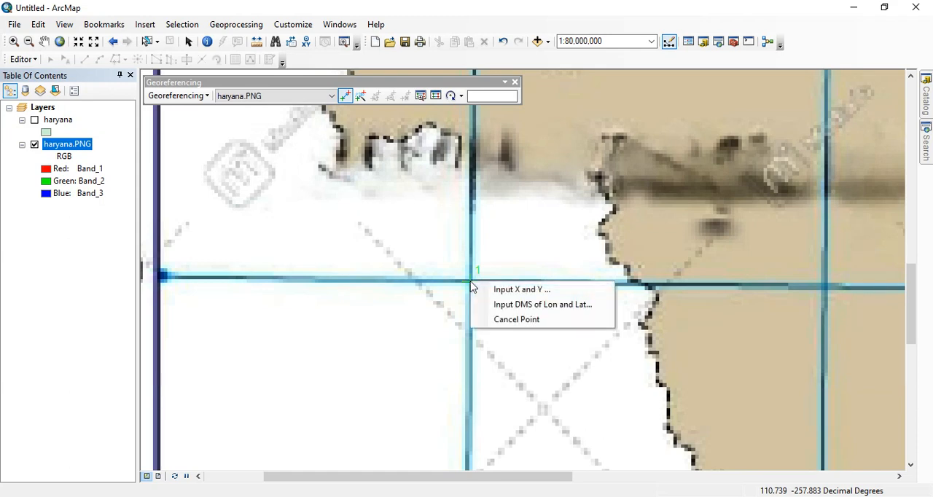
{"action": "left_click", "coordinate": [510, 290]}
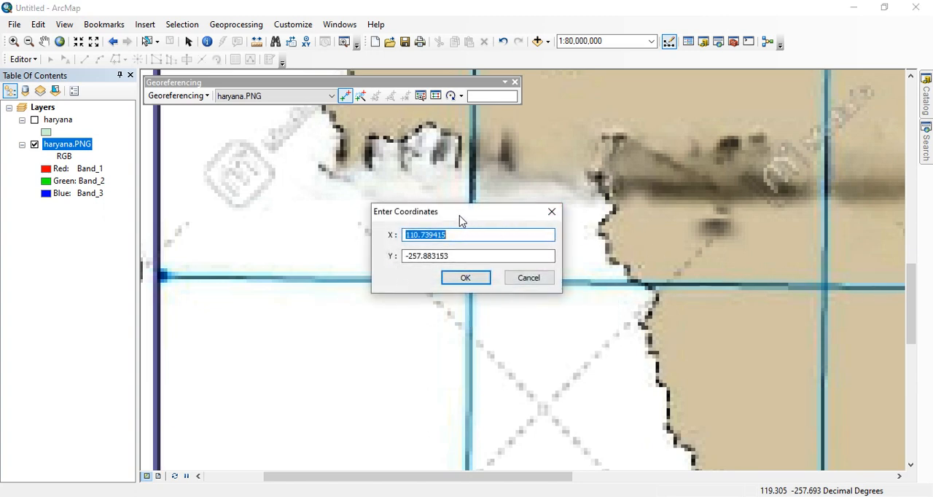
{"action": "scroll", "coordinate": [463, 233], "scroll_direction": "down", "scroll_amount": 1}
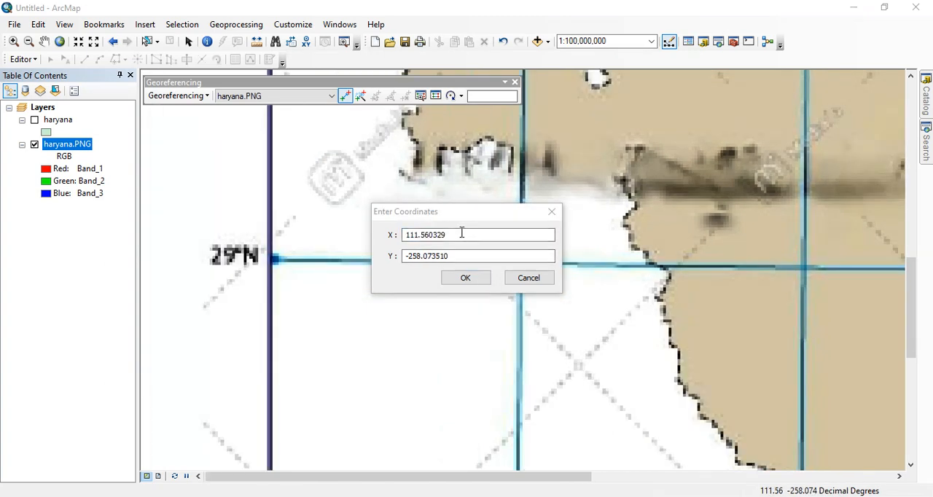
{"action": "left_click", "coordinate": [462, 232]}
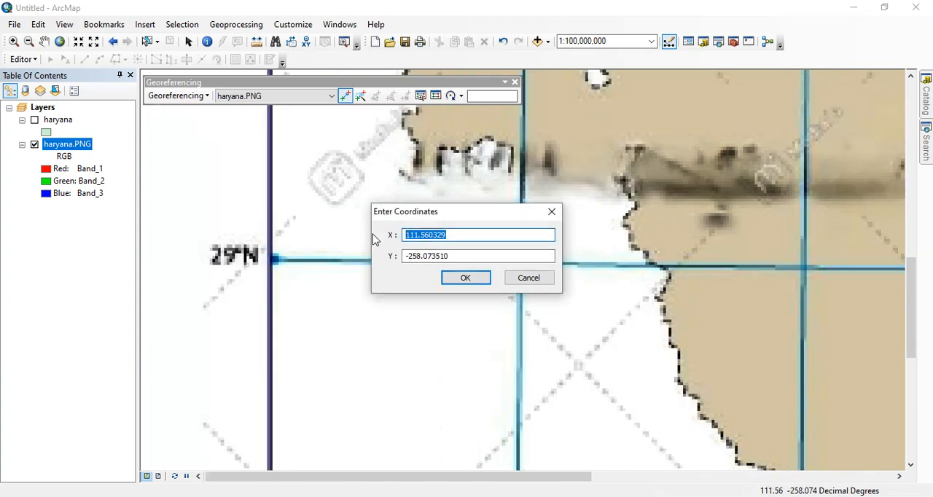
{"action": "type", "text": "75"}
{"action": "left_click_drag", "start_coordinate": [451, 256], "coordinate": [406, 257]}
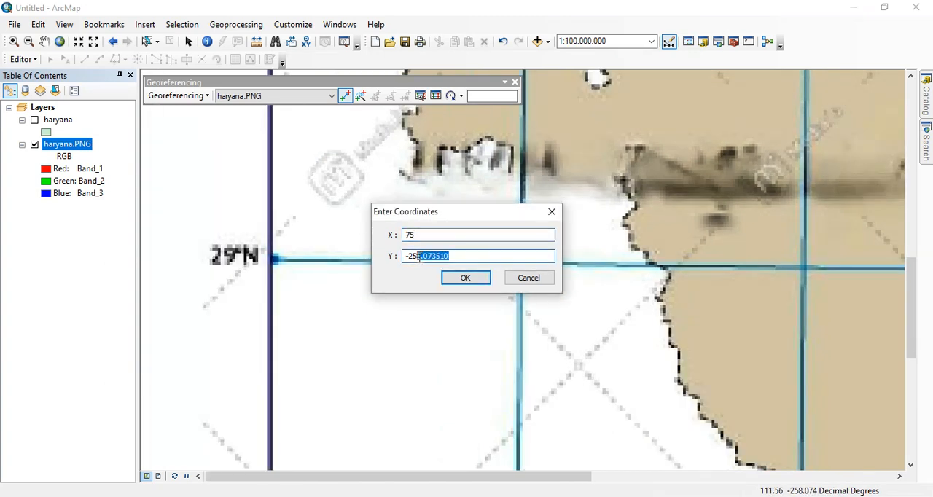
{"action": "type", "text": "29"}
{"action": "left_click", "coordinate": [472, 278]}
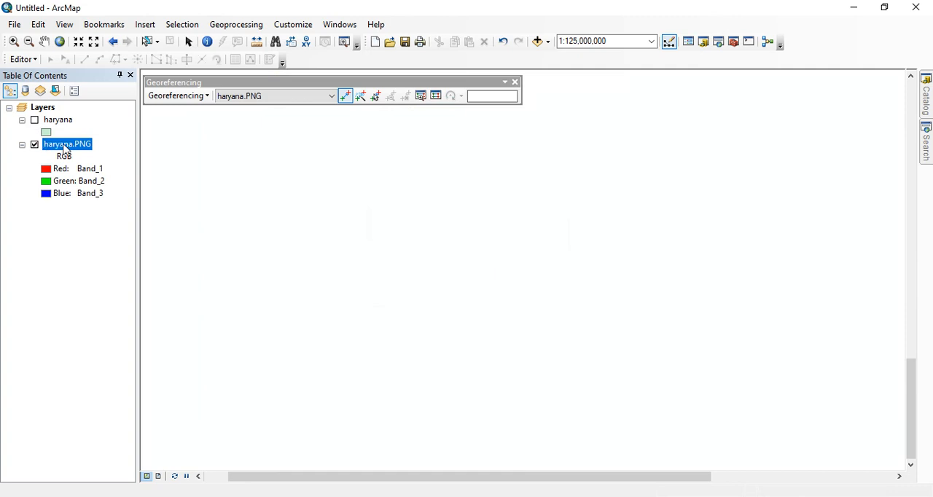
Step: Bring haryana.PNG back into view and place the second control point where the 76°E and 30°N grid lines cross
{"action": "right_click", "coordinate": [64, 145]}
{"action": "left_click", "coordinate": [113, 216]}
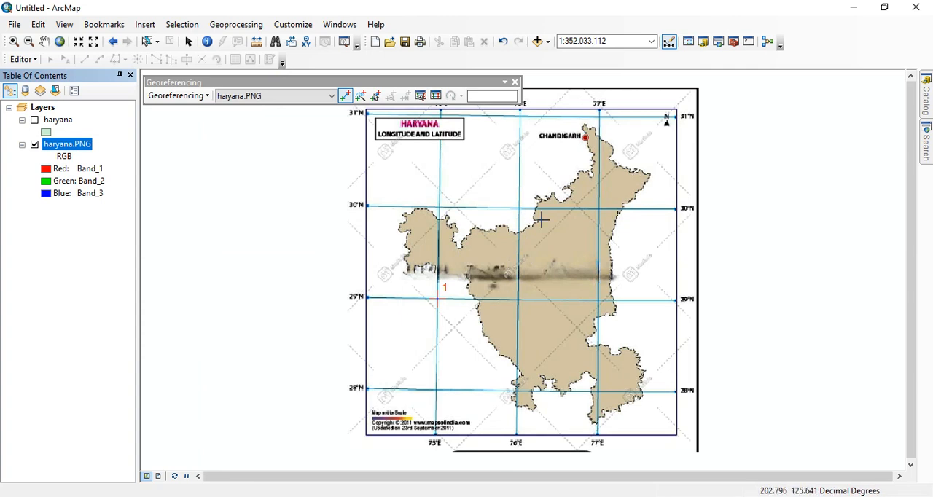
{"action": "scroll", "coordinate": [554, 212], "scroll_direction": "down", "scroll_amount": 1}
{"action": "scroll", "coordinate": [540, 210], "scroll_direction": "down", "scroll_amount": 1}
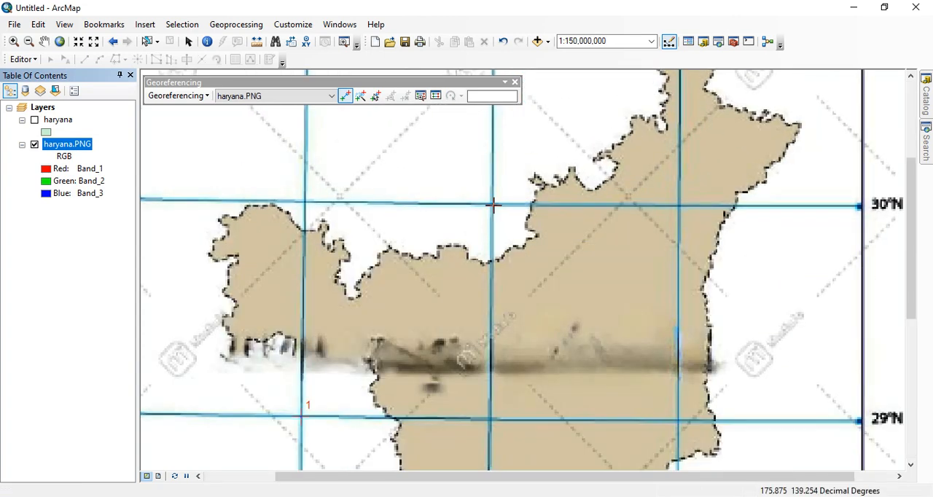
{"action": "left_click", "coordinate": [492, 205]}
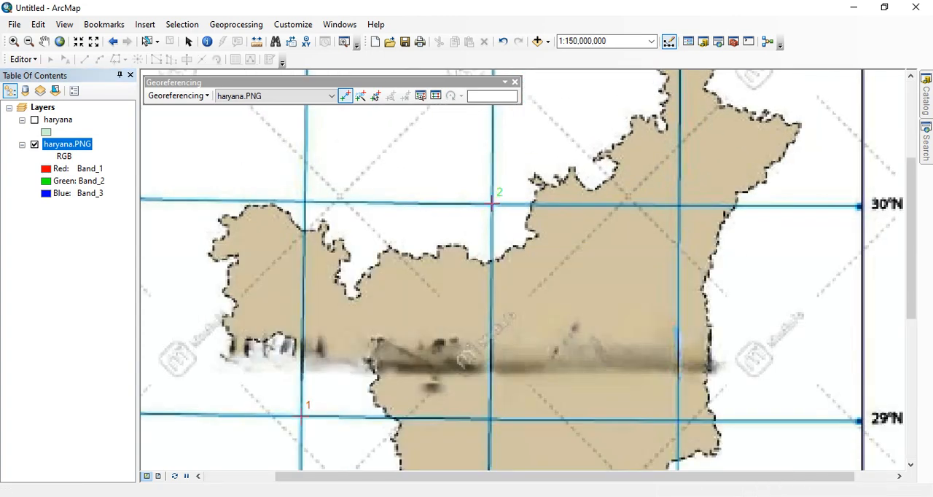
Step: Assign the second control point the map coordinates X 76 and Y 30
{"action": "right_click", "coordinate": [492, 204]}
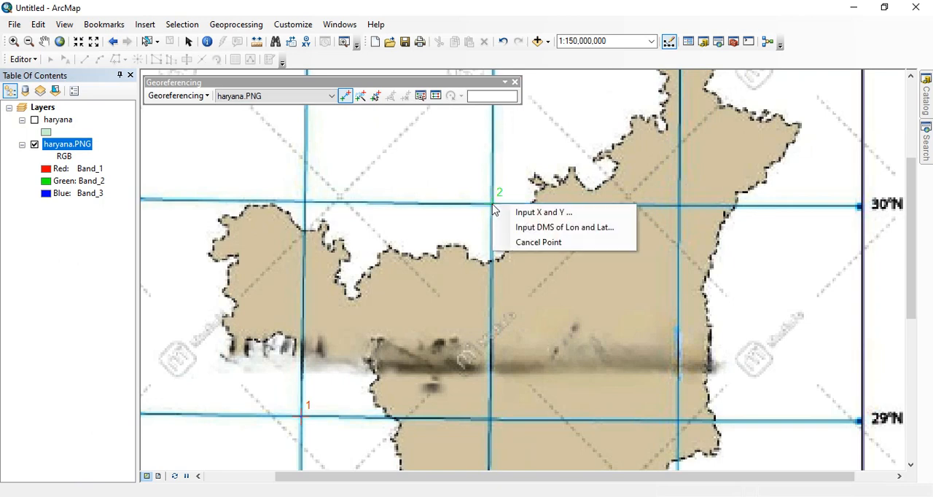
{"action": "left_click", "coordinate": [544, 214]}
{"action": "type", "text": "76"}
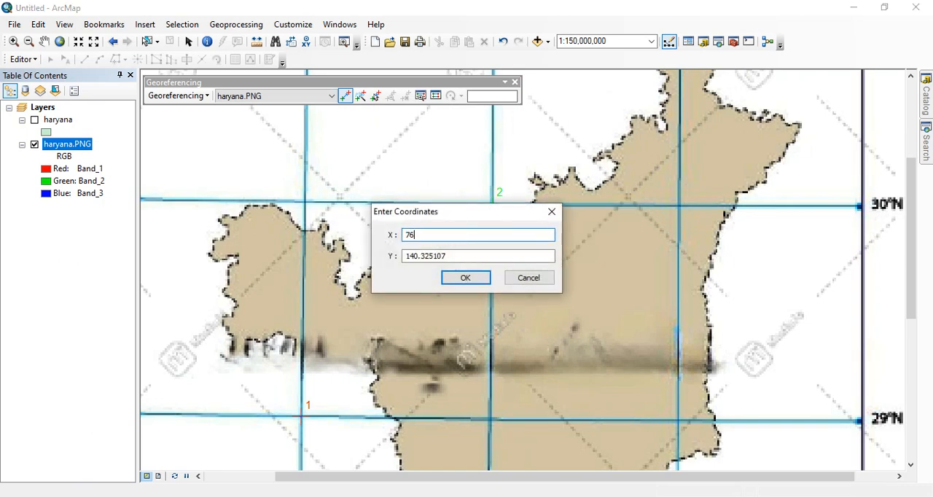
{"action": "left_click_drag", "start_coordinate": [477, 255], "coordinate": [355, 252]}
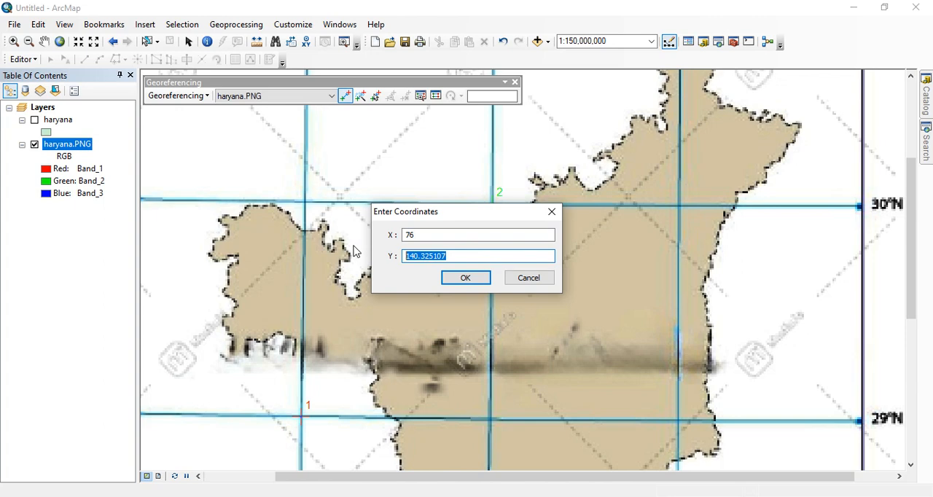
{"action": "type", "text": "30"}
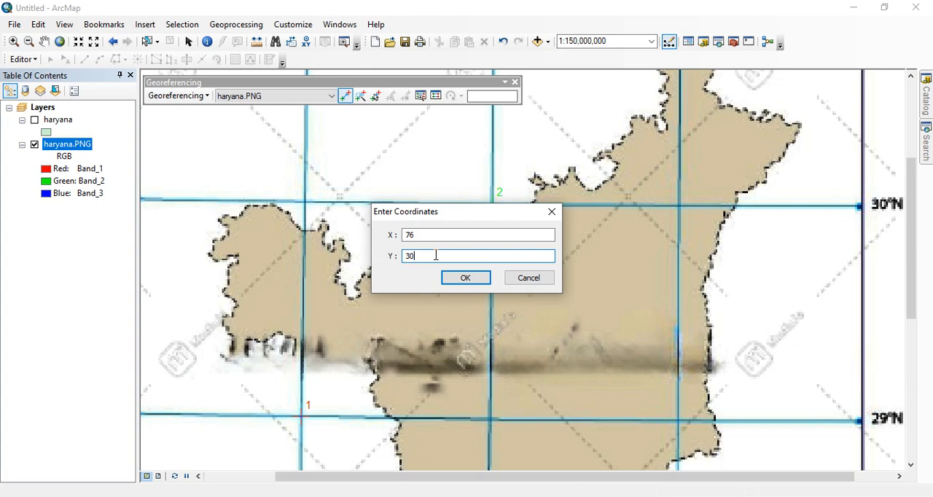
{"action": "left_click", "coordinate": [466, 277]}
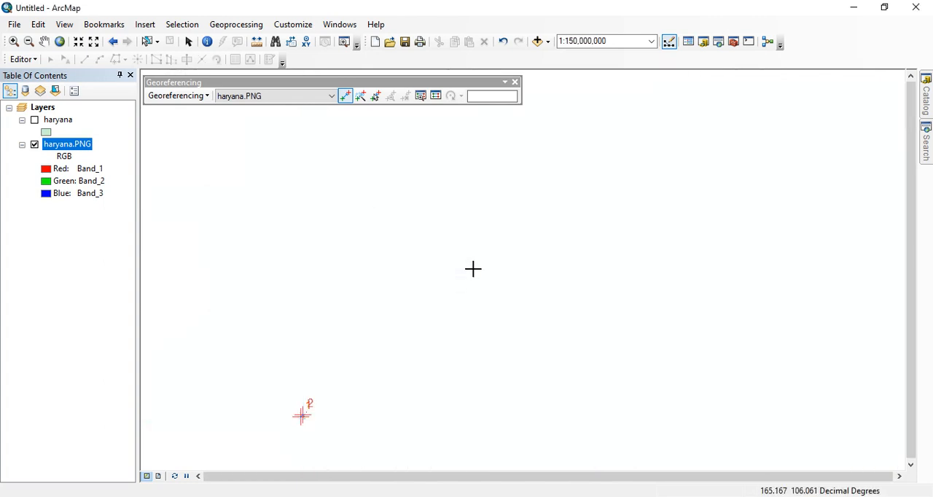
Step: Zoom to the haryana.PNG layer and place the third control point where the 77°E and 30°N grid lines cross
{"action": "right_click", "coordinate": [73, 145]}
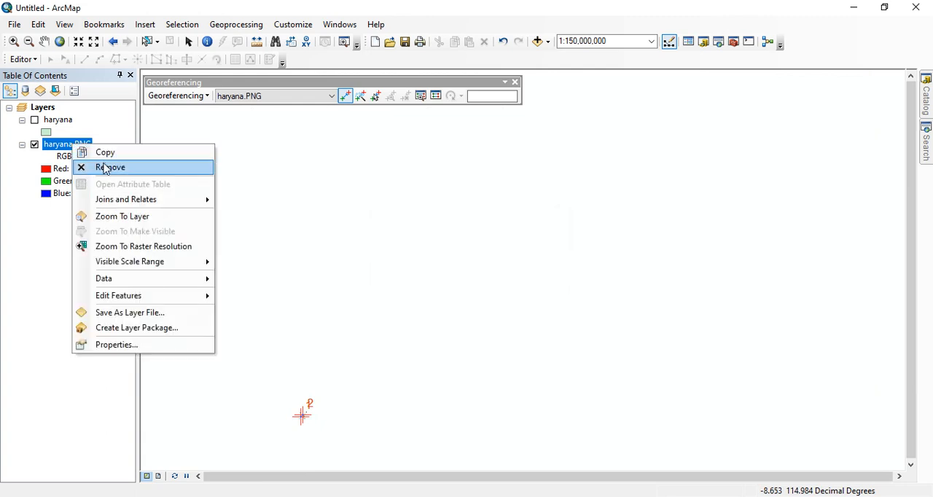
{"action": "left_click", "coordinate": [122, 216]}
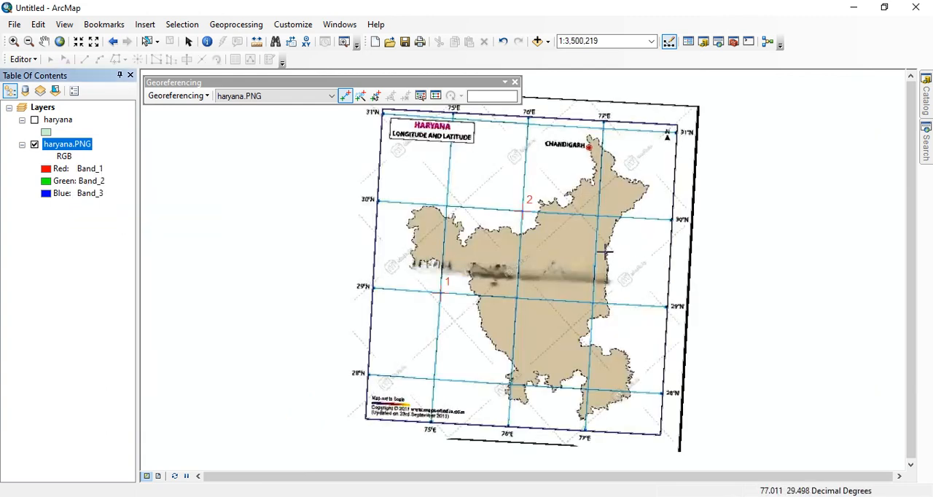
{"action": "scroll", "coordinate": [694, 211], "scroll_direction": "up", "scroll_amount": 1}
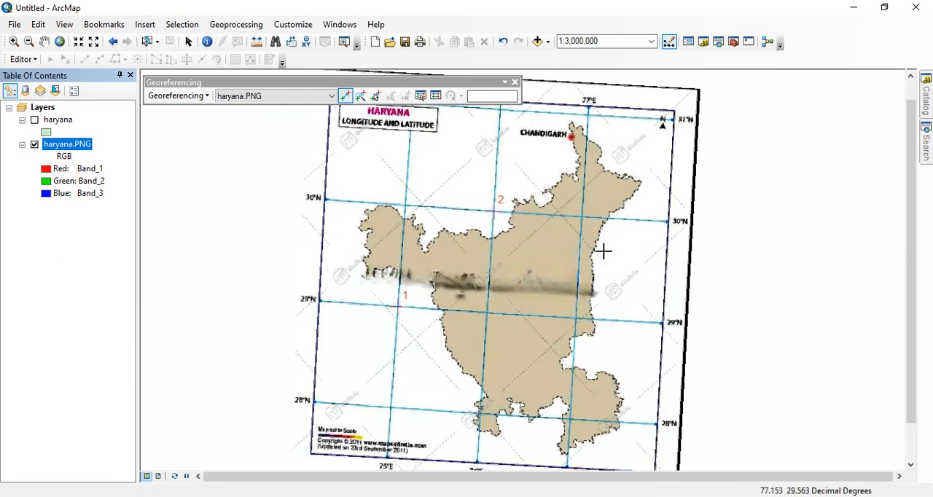
{"action": "scroll", "coordinate": [604, 252], "scroll_direction": "down", "scroll_amount": 1}
{"action": "scroll", "coordinate": [587, 428], "scroll_direction": "up", "scroll_amount": 2}
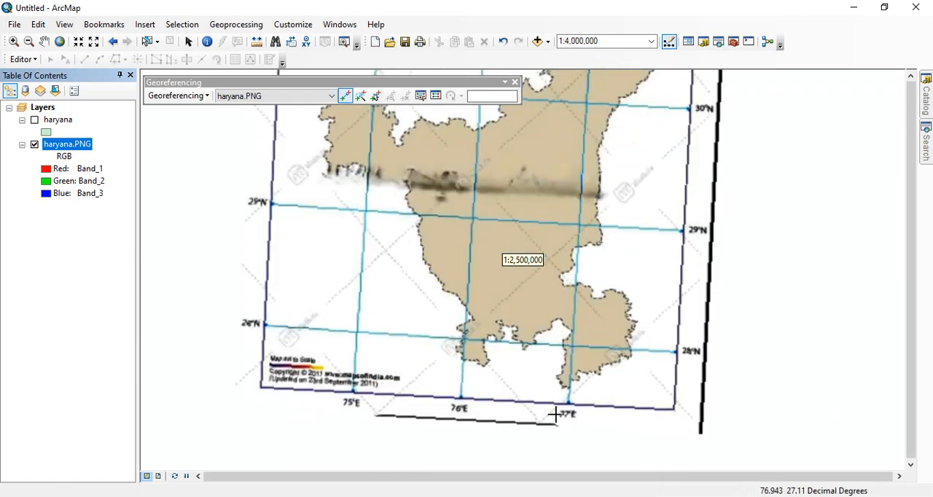
{"action": "scroll", "coordinate": [568, 271], "scroll_direction": "down", "scroll_amount": 2}
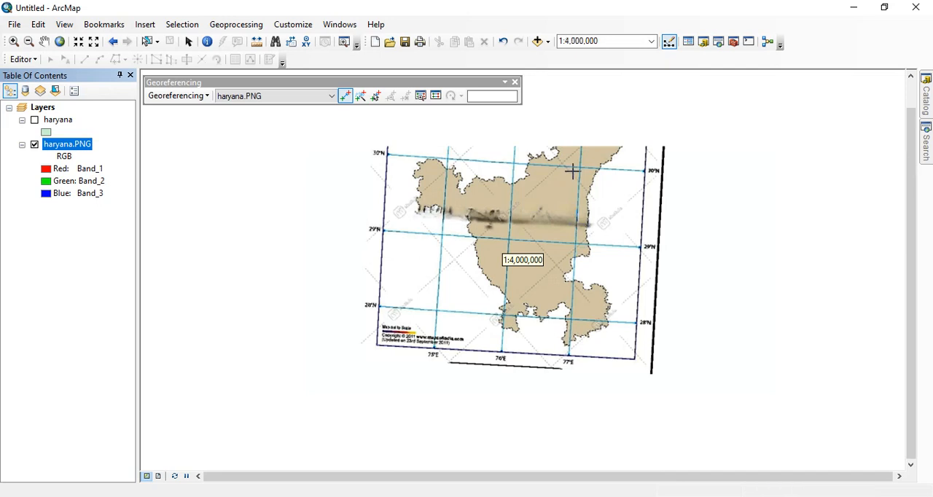
{"action": "scroll", "coordinate": [573, 170], "scroll_direction": "up", "scroll_amount": 1}
{"action": "scroll", "coordinate": [587, 166], "scroll_direction": "up", "scroll_amount": 4}
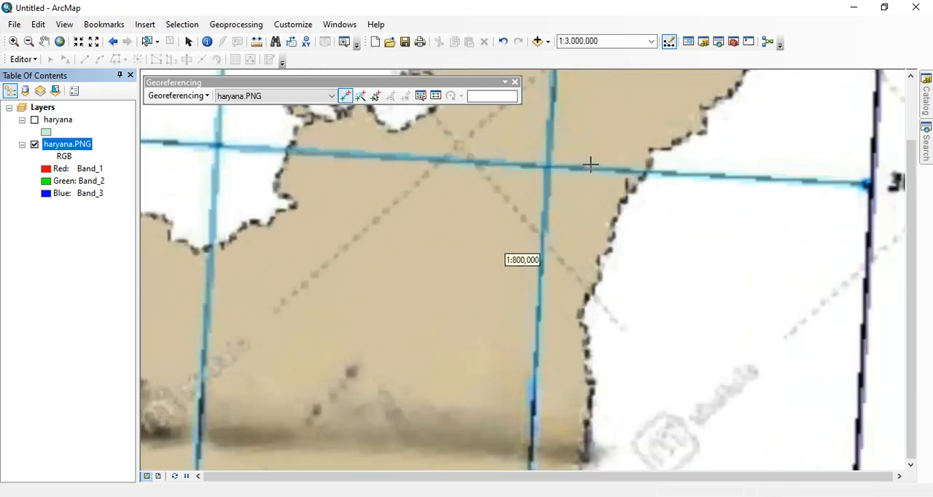
{"action": "scroll", "coordinate": [552, 172], "scroll_direction": "up", "scroll_amount": 1}
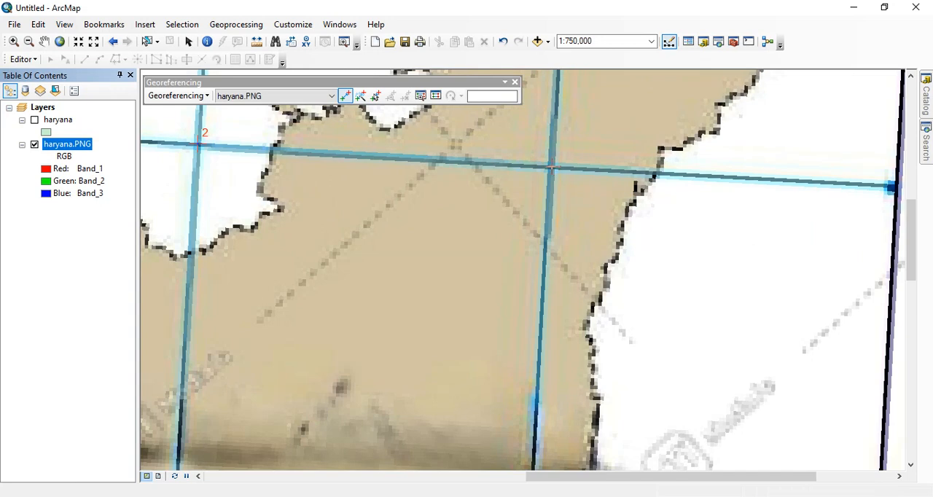
{"action": "left_click", "coordinate": [552, 167]}
Step: Assign the third control point the map coordinates X 77 and Y 30
{"action": "right_click", "coordinate": [552, 167]}
{"action": "left_click", "coordinate": [566, 176]}
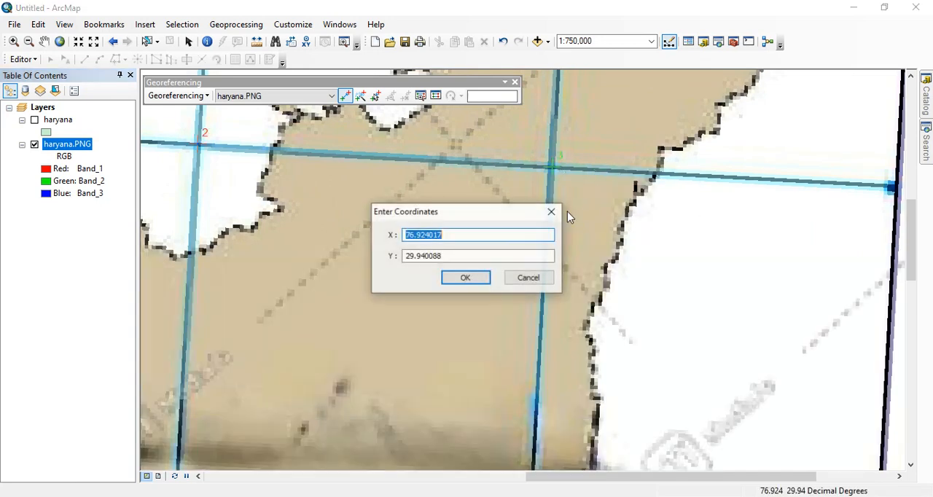
{"action": "type", "text": "77"}
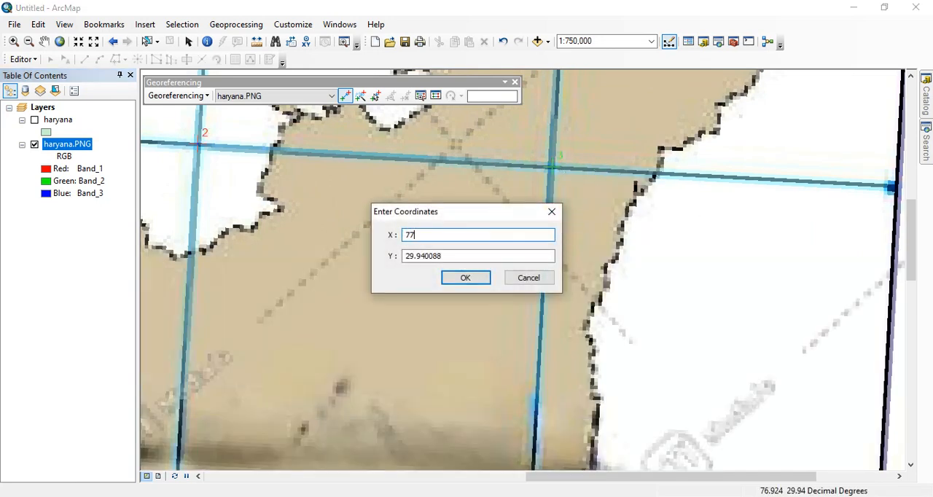
{"action": "double_click", "coordinate": [441, 256]}
{"action": "type", "text": "30"}
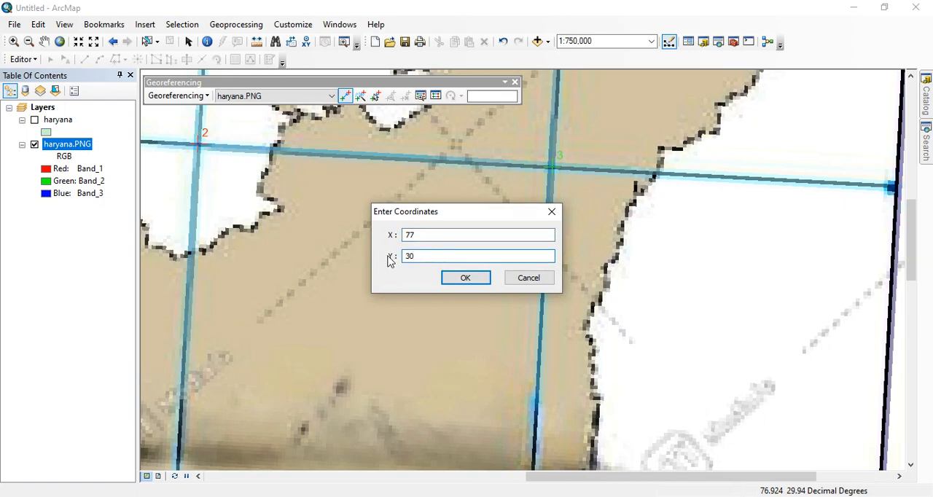
{"action": "left_click", "coordinate": [454, 277]}
Step: Place the fourth control point on the haryana.PNG intersection of the 75°E and 30°N grid lines
{"action": "scroll", "coordinate": [489, 218], "scroll_direction": "up", "scroll_amount": 1}
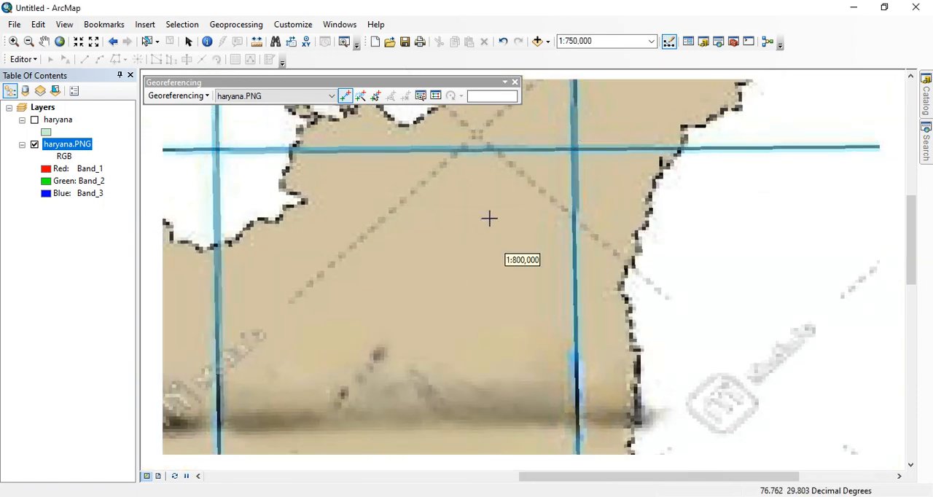
{"action": "scroll", "coordinate": [489, 218], "scroll_direction": "up", "scroll_amount": 5}
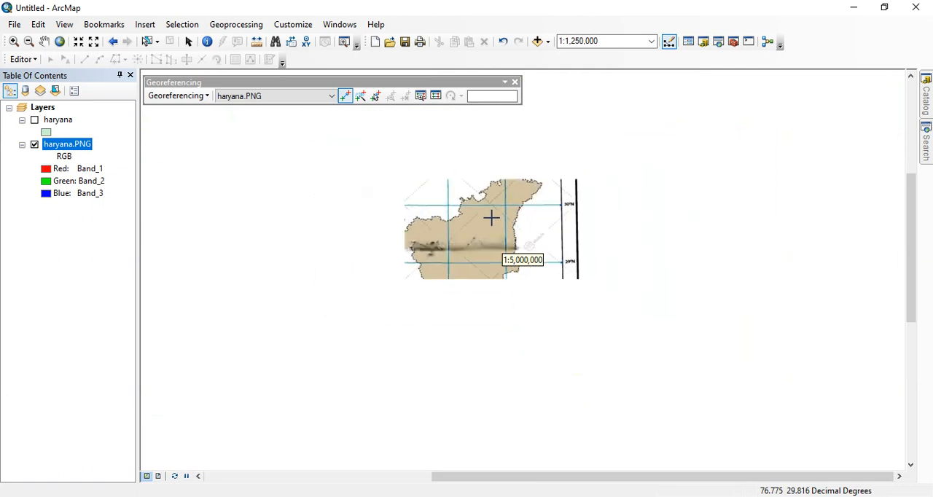
{"action": "scroll", "coordinate": [491, 217], "scroll_direction": "up", "scroll_amount": 2}
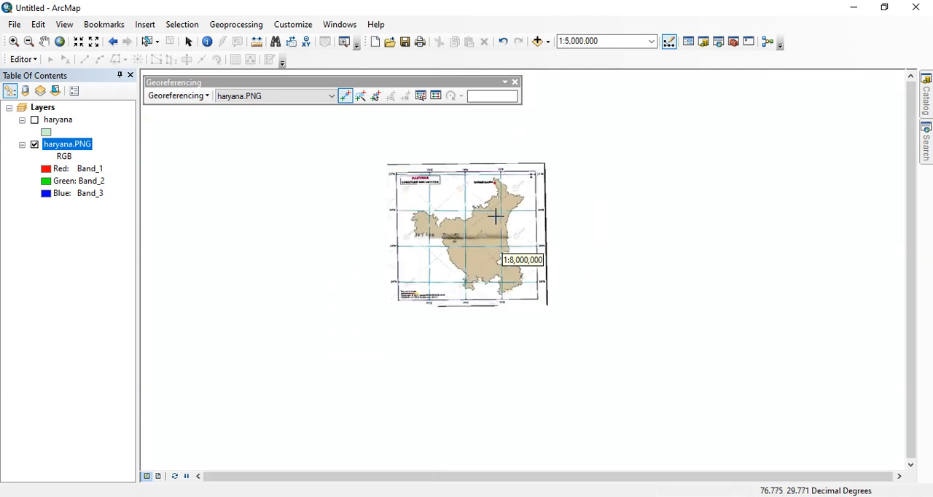
{"action": "scroll", "coordinate": [508, 233], "scroll_direction": "down", "scroll_amount": 1}
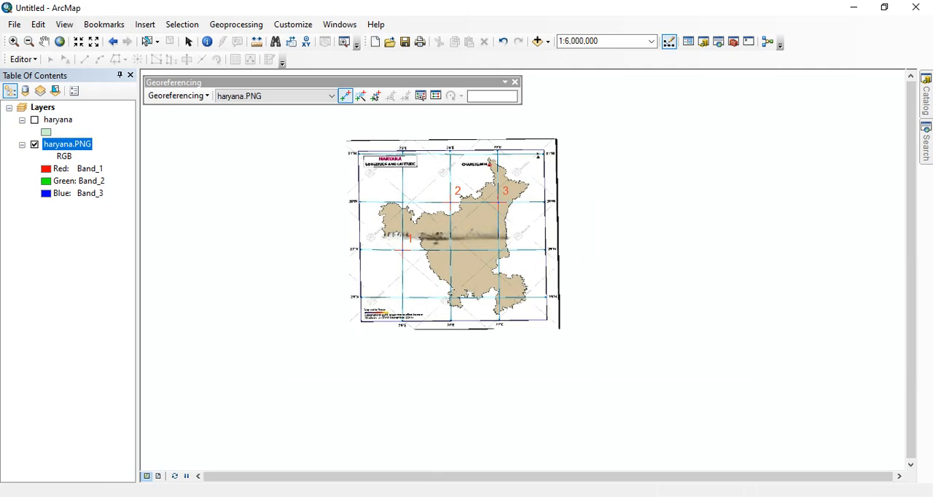
{"action": "scroll", "coordinate": [502, 257], "scroll_direction": "down", "scroll_amount": 2}
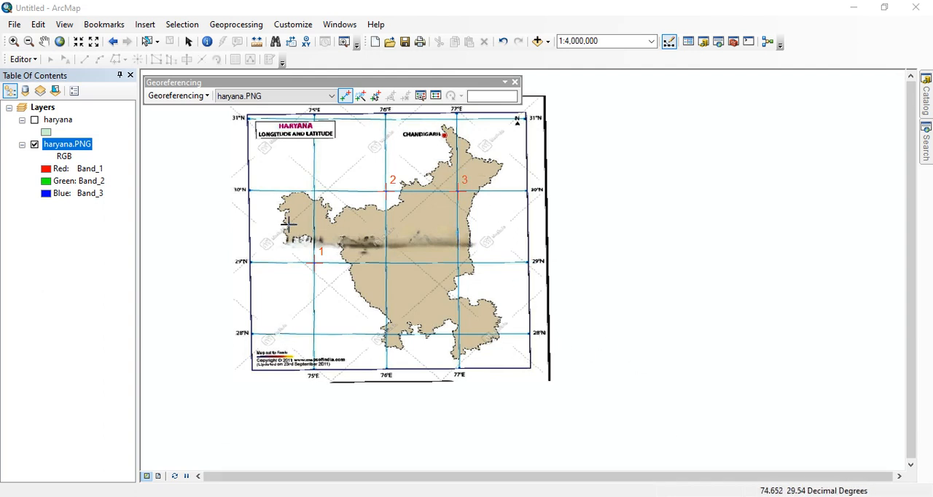
{"action": "scroll", "coordinate": [510, 259], "scroll_direction": "up", "scroll_amount": 2}
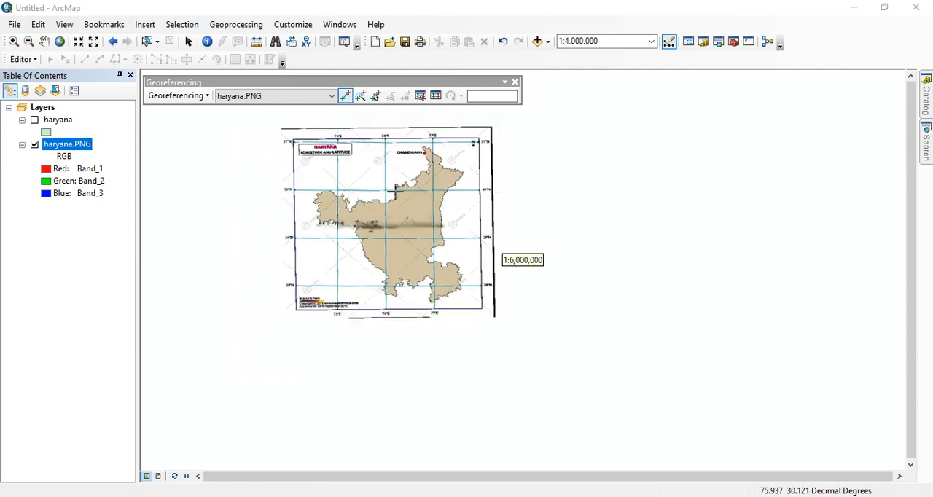
{"action": "scroll", "coordinate": [425, 179], "scroll_direction": "down", "scroll_amount": 3}
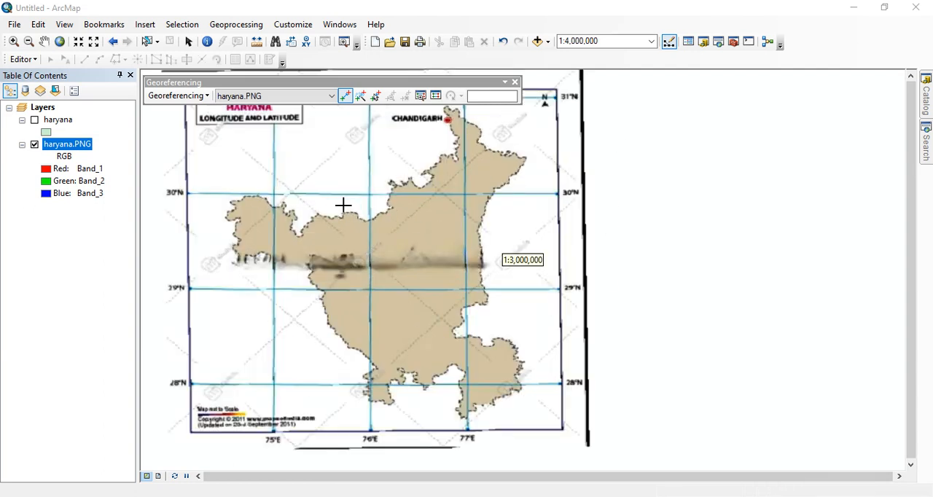
{"action": "scroll", "coordinate": [272, 192], "scroll_direction": "down", "scroll_amount": 1}
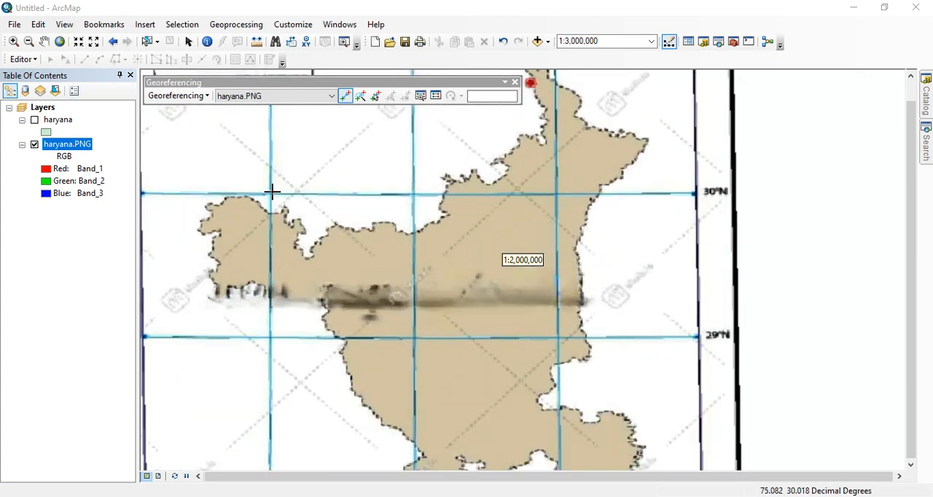
{"action": "scroll", "coordinate": [268, 191], "scroll_direction": "up", "scroll_amount": 1}
{"action": "scroll", "coordinate": [267, 192], "scroll_direction": "down", "scroll_amount": 1}
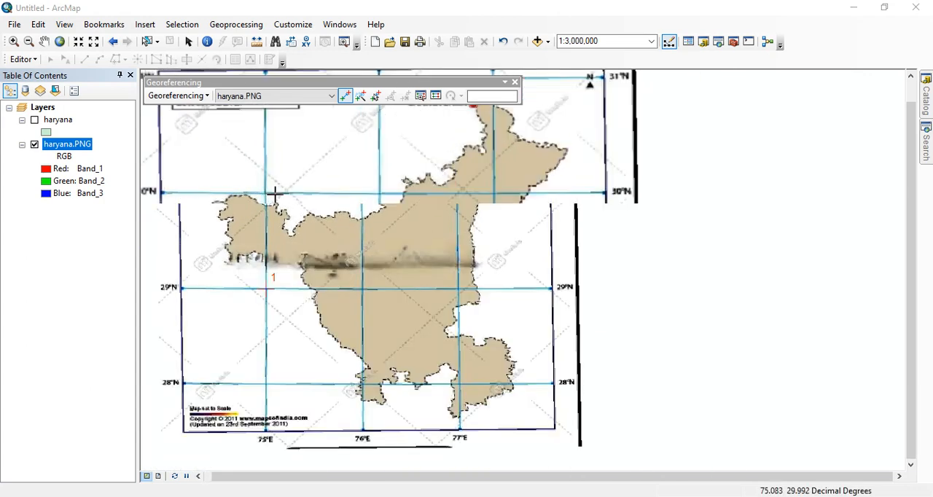
{"action": "scroll", "coordinate": [269, 192], "scroll_direction": "down", "scroll_amount": 5}
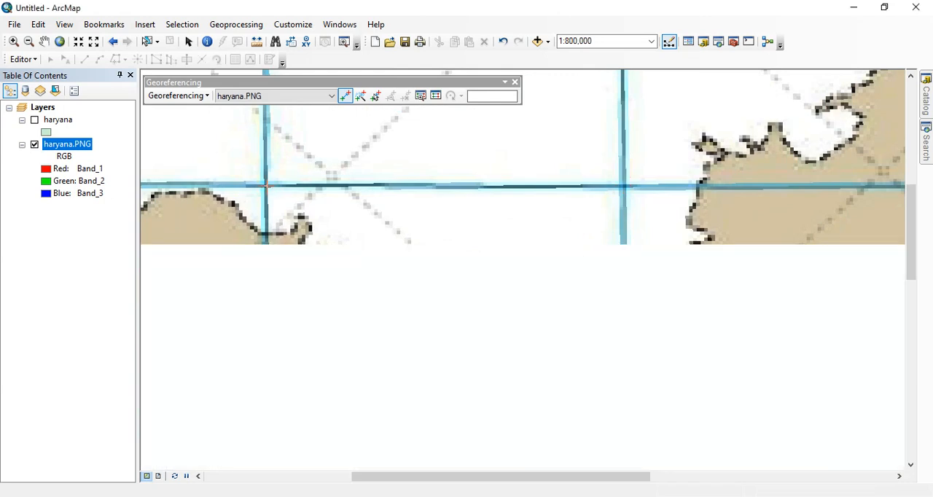
{"action": "left_click", "coordinate": [266, 187]}
Step: Assign the fourth control point the map coordinates X 75 and Y 30
{"action": "right_click", "coordinate": [267, 187]}
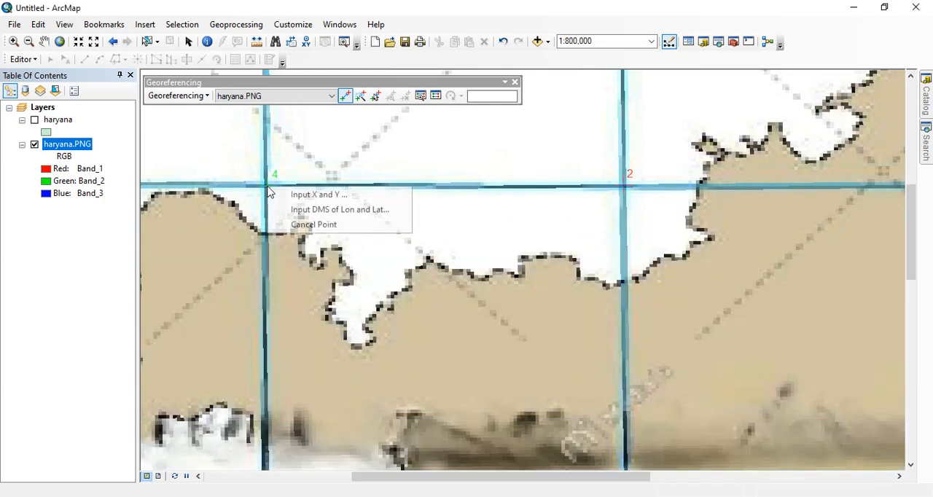
{"action": "left_click", "coordinate": [310, 198]}
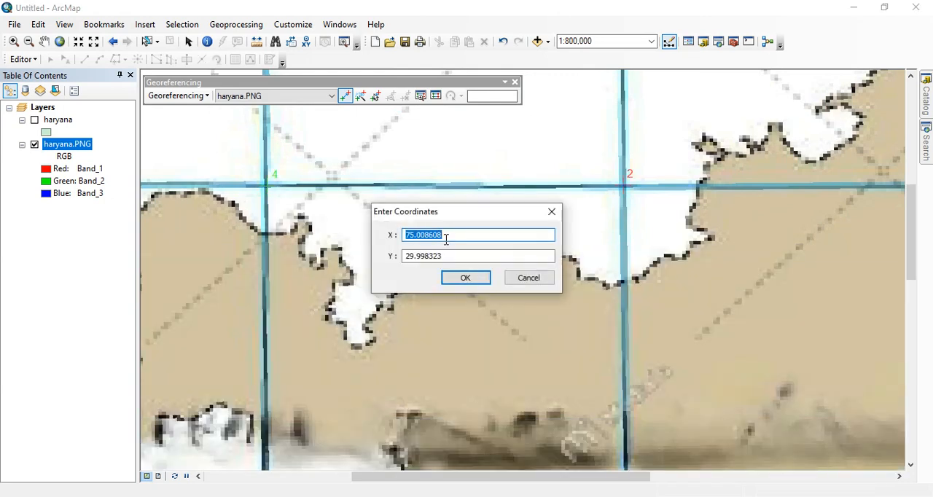
{"action": "type", "text": "75"}
{"action": "left_click_drag", "start_coordinate": [462, 256], "coordinate": [359, 247]}
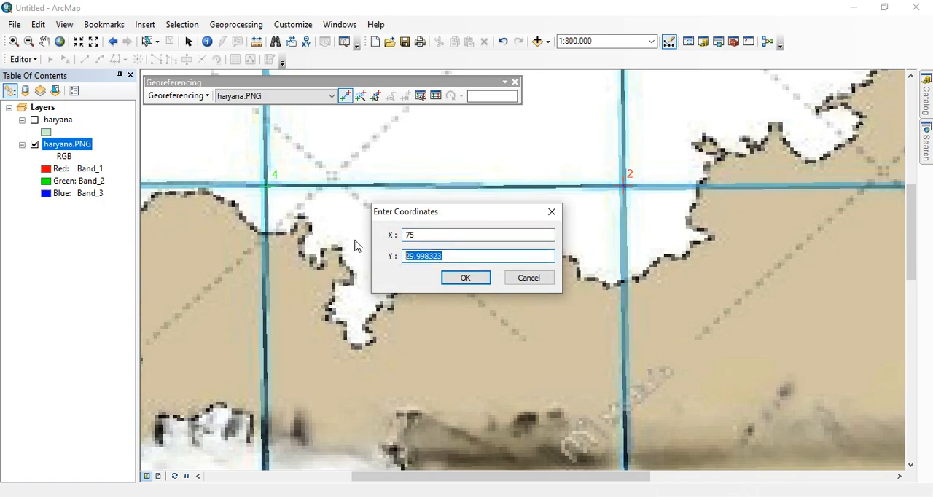
{"action": "type", "text": "30"}
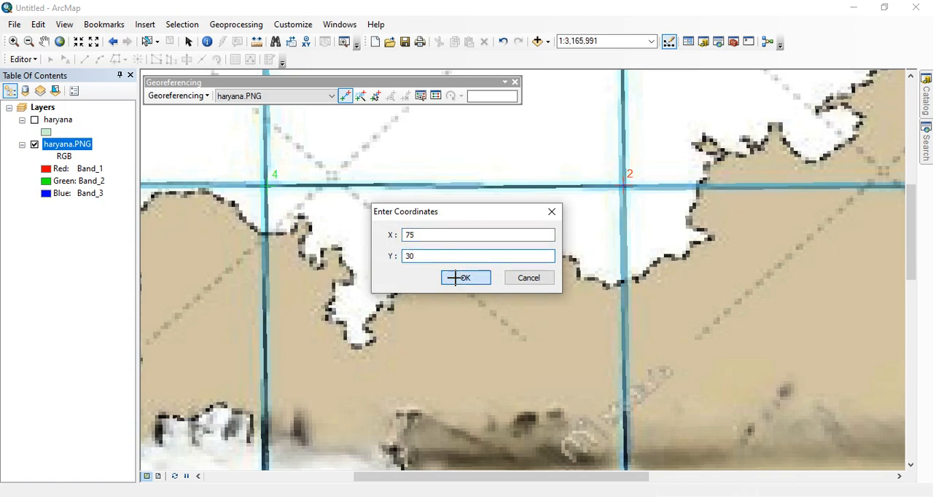
{"action": "left_click", "coordinate": [460, 278]}
Step: Place the fifth control point on the haryana.PNG intersection of the 77°E and 29°N grid lines
{"action": "scroll", "coordinate": [482, 235], "scroll_direction": "up", "scroll_amount": 4}
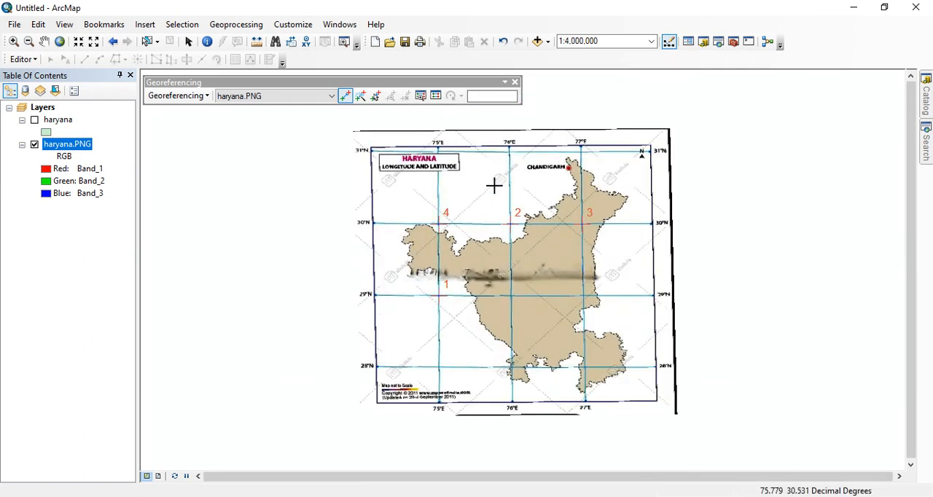
{"action": "scroll", "coordinate": [499, 181], "scroll_direction": "up", "scroll_amount": 1}
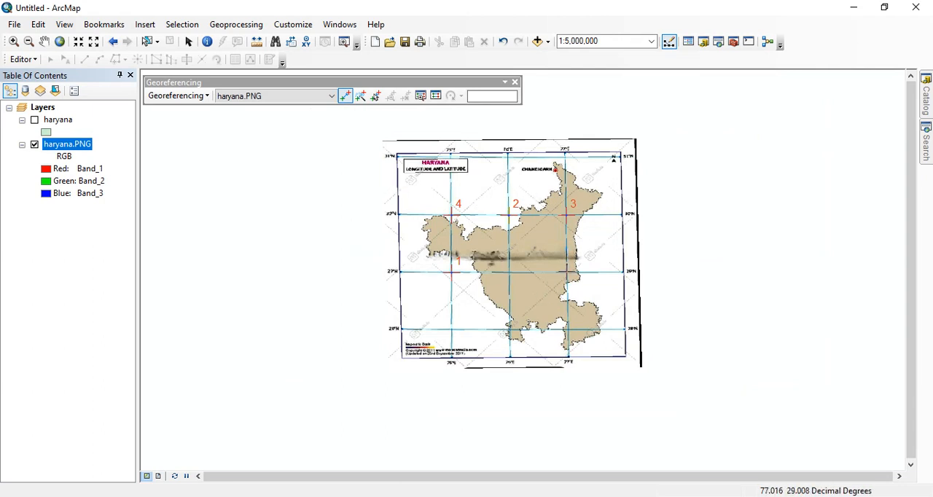
{"action": "left_click", "coordinate": [567, 272]}
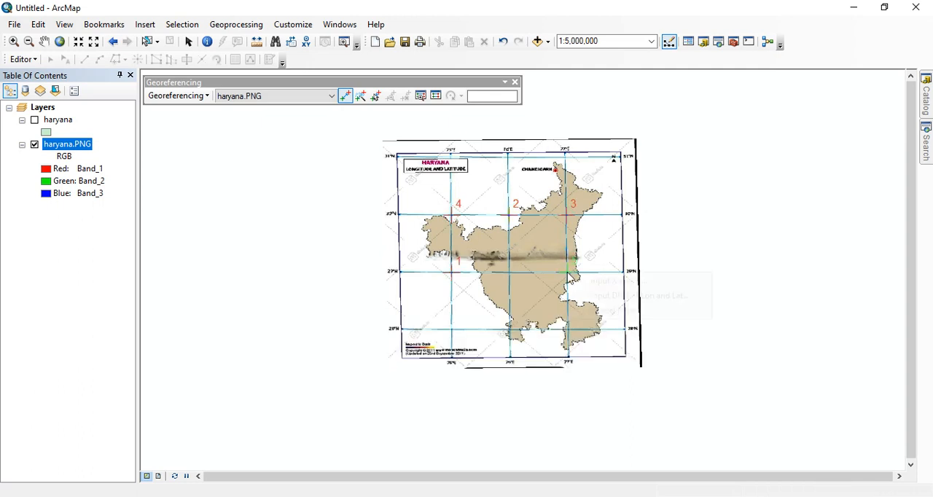
Step: Assign the fifth control point the map coordinates X 78 and Y 30
{"action": "right_click", "coordinate": [568, 272]}
{"action": "left_click", "coordinate": [589, 279]}
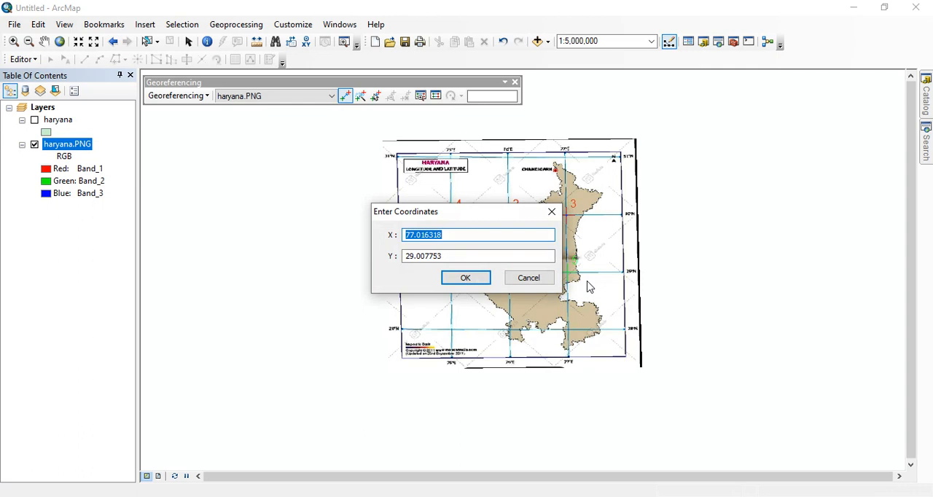
{"action": "type", "text": "78"}
{"action": "left_click", "coordinate": [458, 256]}
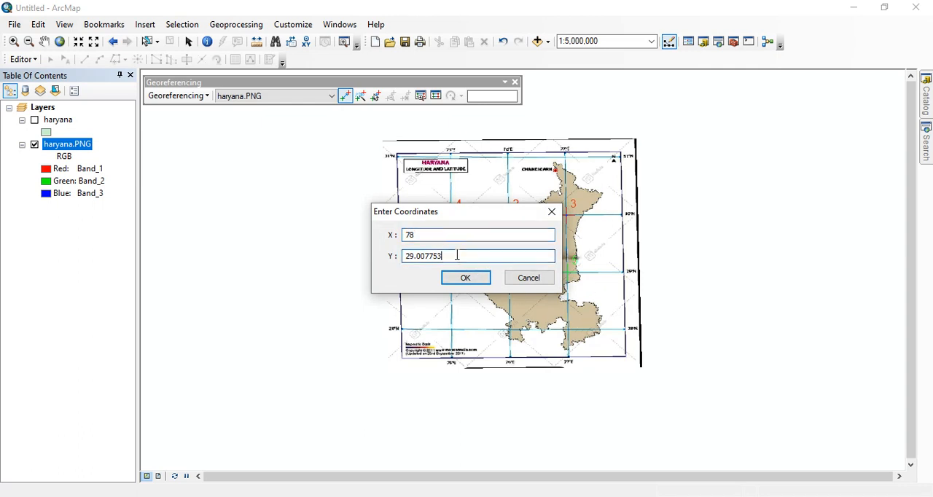
{"action": "left_click_drag", "start_coordinate": [458, 256], "coordinate": [391, 262]}
{"action": "type", "text": "30"}
{"action": "left_click", "coordinate": [465, 278]}
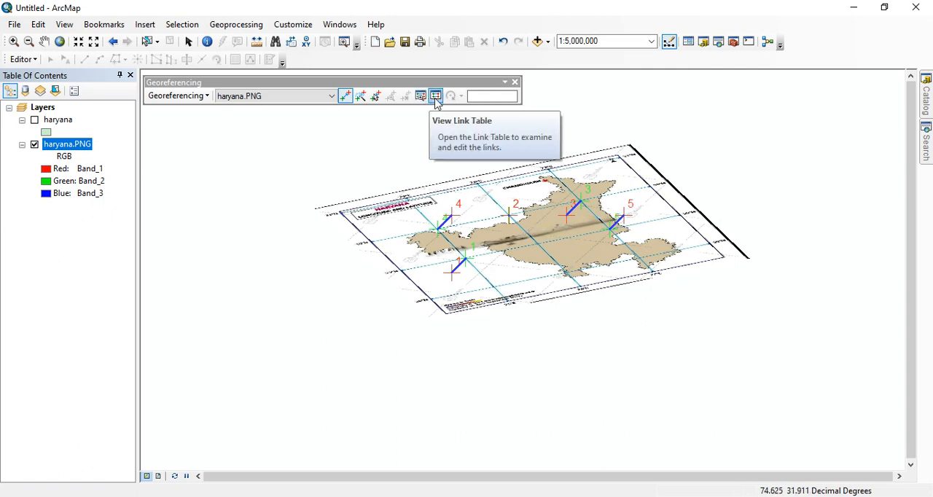
Step: Delete the fifth control point, with map coordinates X 78 and Y 30, from the haryana.PNG link table
{"action": "left_click", "coordinate": [436, 97]}
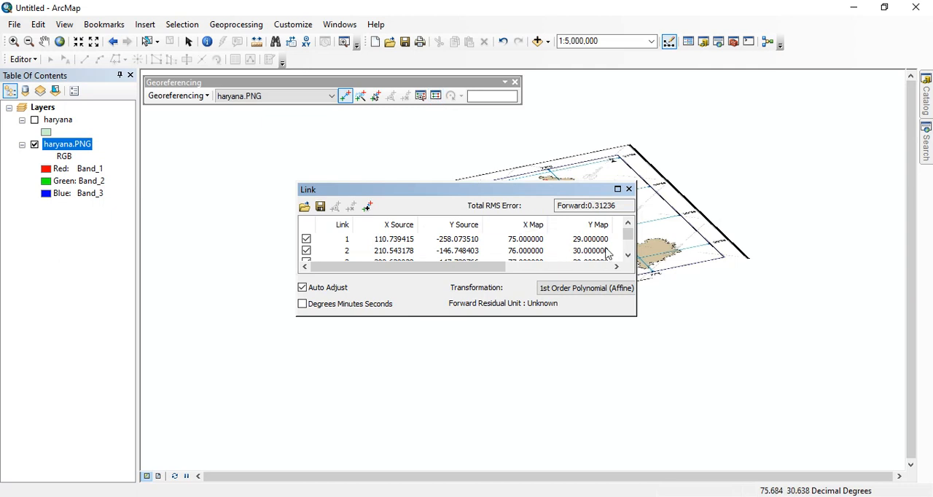
{"action": "left_click_drag", "start_coordinate": [627, 236], "coordinate": [627, 246]}
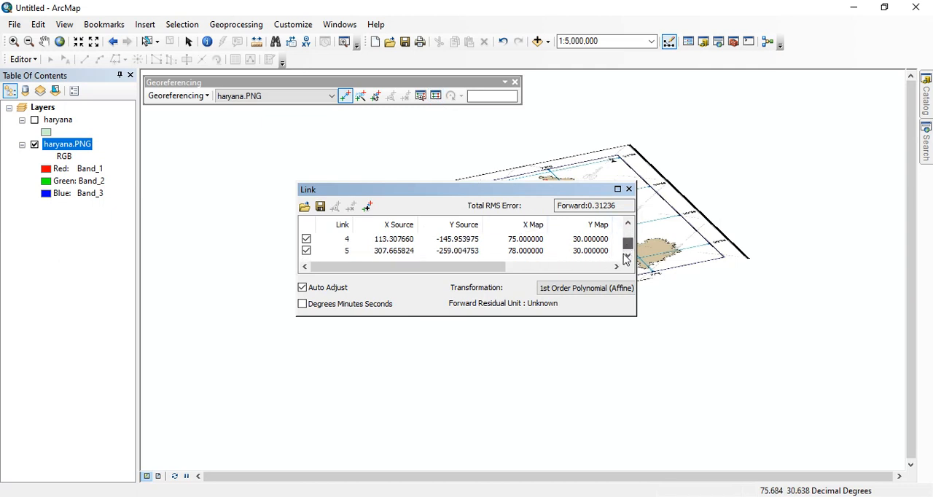
{"action": "left_click", "coordinate": [326, 256]}
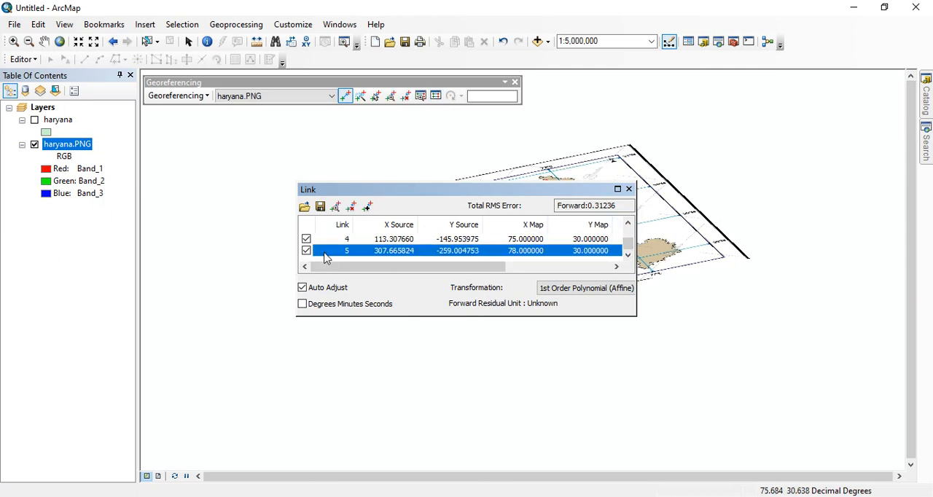
{"action": "key", "text": "Delete"}
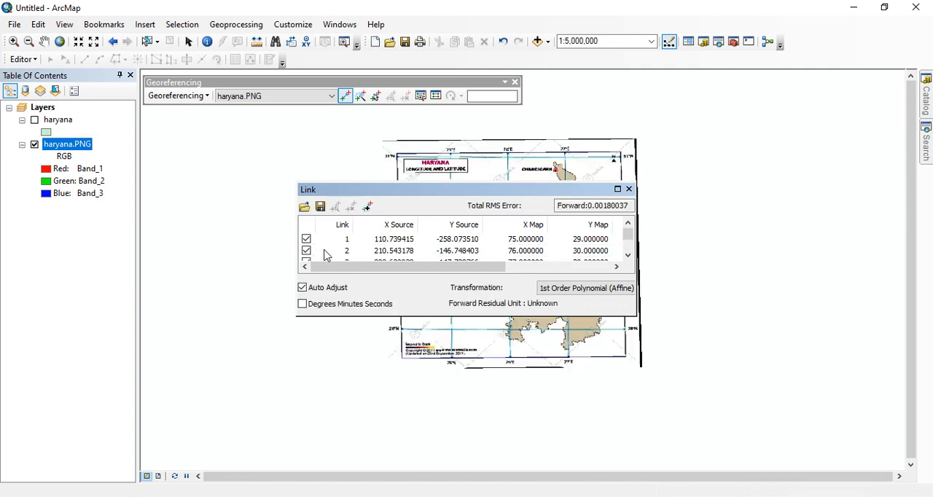
{"action": "left_click", "coordinate": [628, 189]}
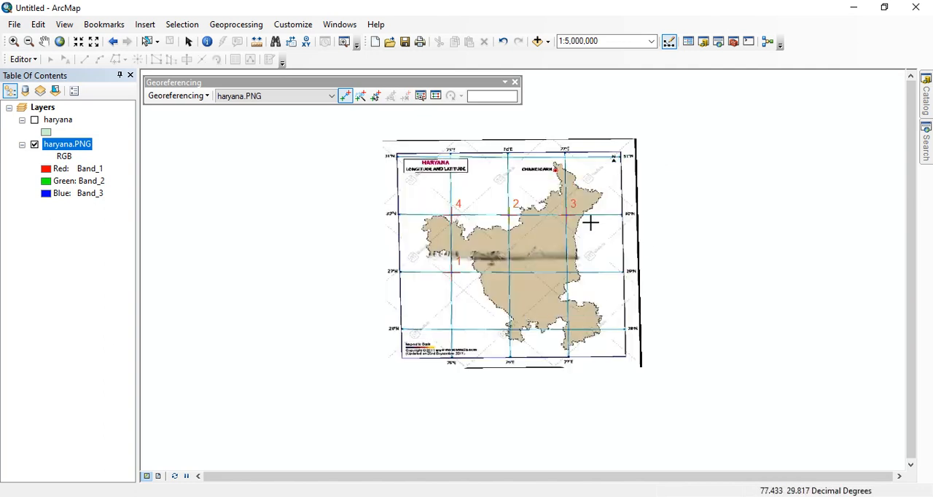
Step: Toggle the haryana layer on and off to compare its boundary with the georeferenced haryana.PNG image
{"action": "scroll", "coordinate": [591, 222], "scroll_direction": "up", "scroll_amount": 1}
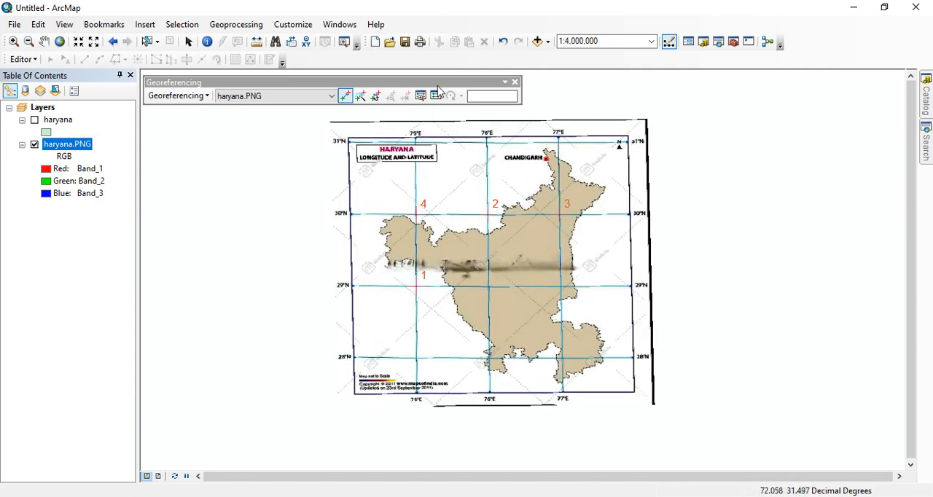
{"action": "left_click", "coordinate": [34, 121]}
{"action": "left_click", "coordinate": [34, 121]}
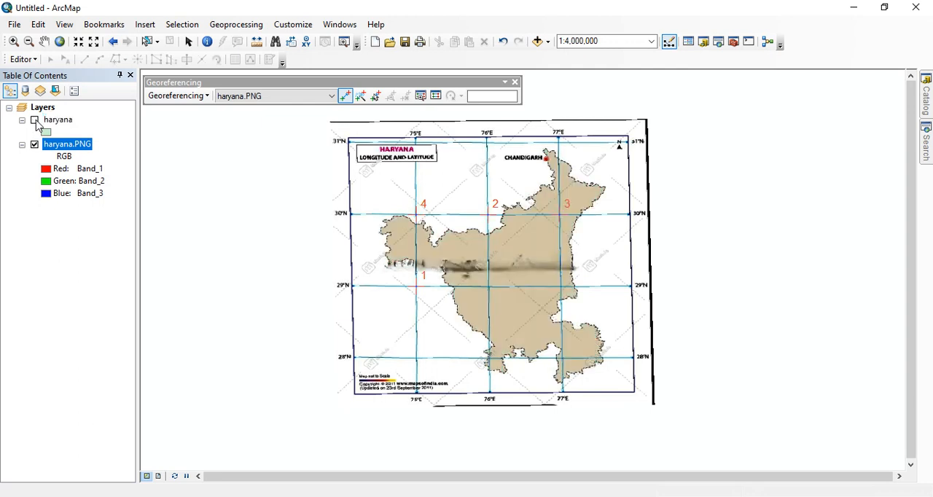
{"action": "left_click", "coordinate": [34, 121]}
{"action": "left_click", "coordinate": [560, 215]}
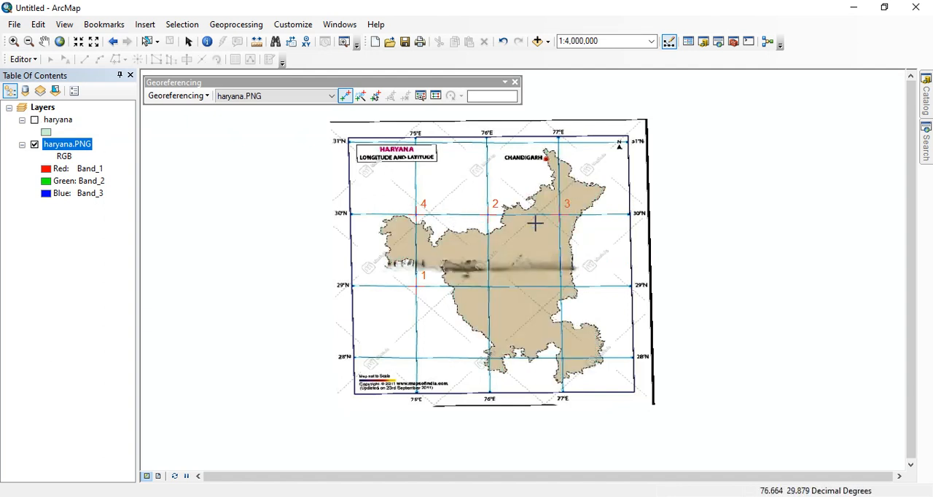
{"action": "scroll", "coordinate": [535, 224], "scroll_direction": "up", "scroll_amount": 1}
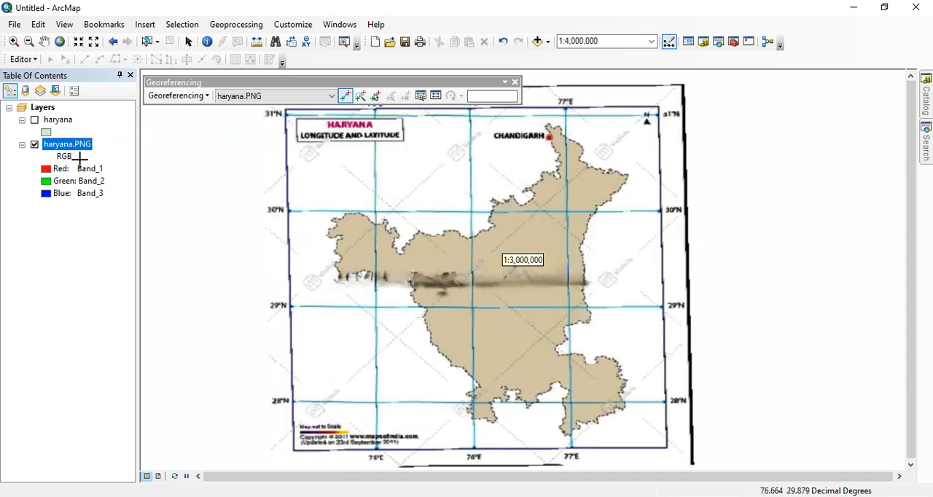
{"action": "left_click", "coordinate": [34, 120]}
{"action": "left_click", "coordinate": [34, 120]}
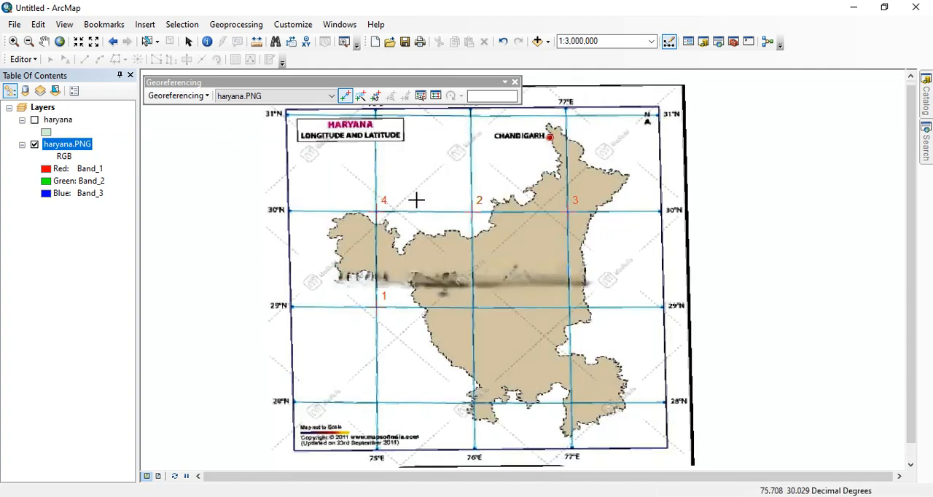
{"action": "scroll", "coordinate": [445, 211], "scroll_direction": "down", "scroll_amount": 1}
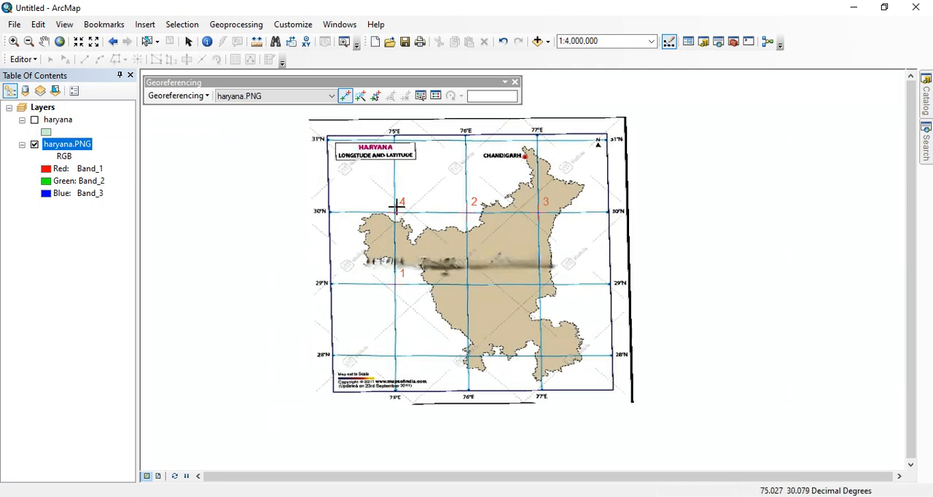